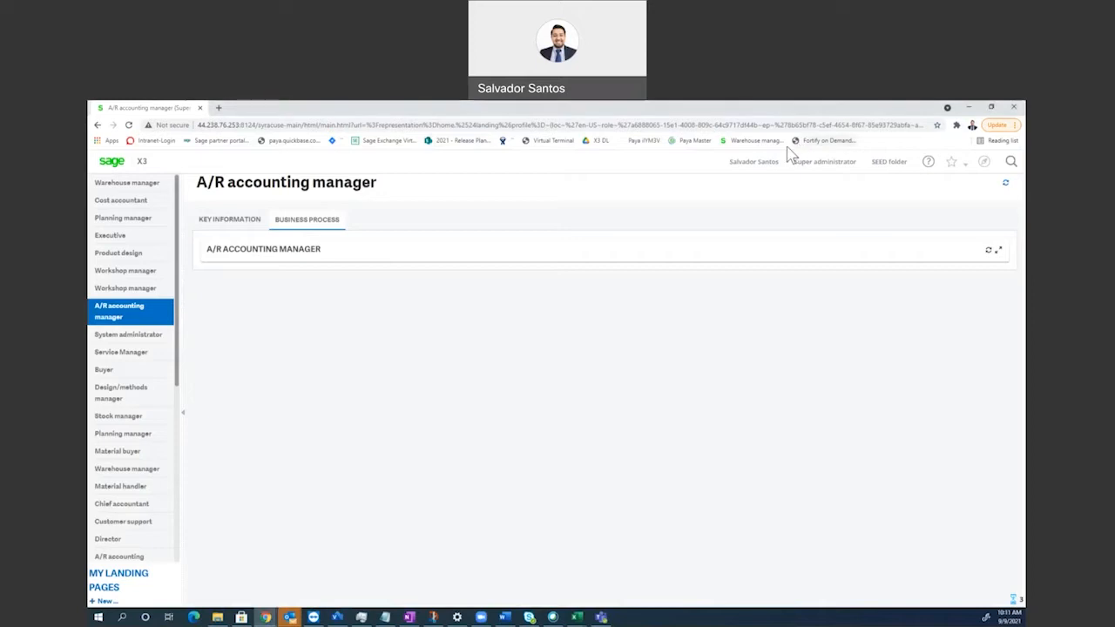
scroll(137, 221, down, 1)
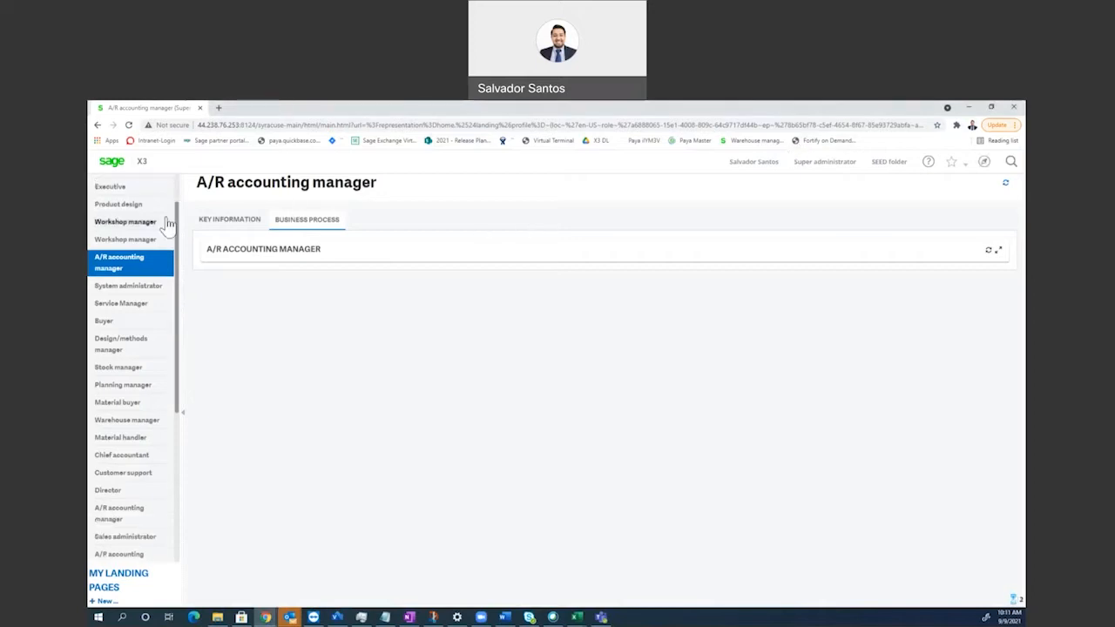
scroll(157, 227, down, 4)
scroll(155, 231, up, 4)
scroll(155, 229, up, 1)
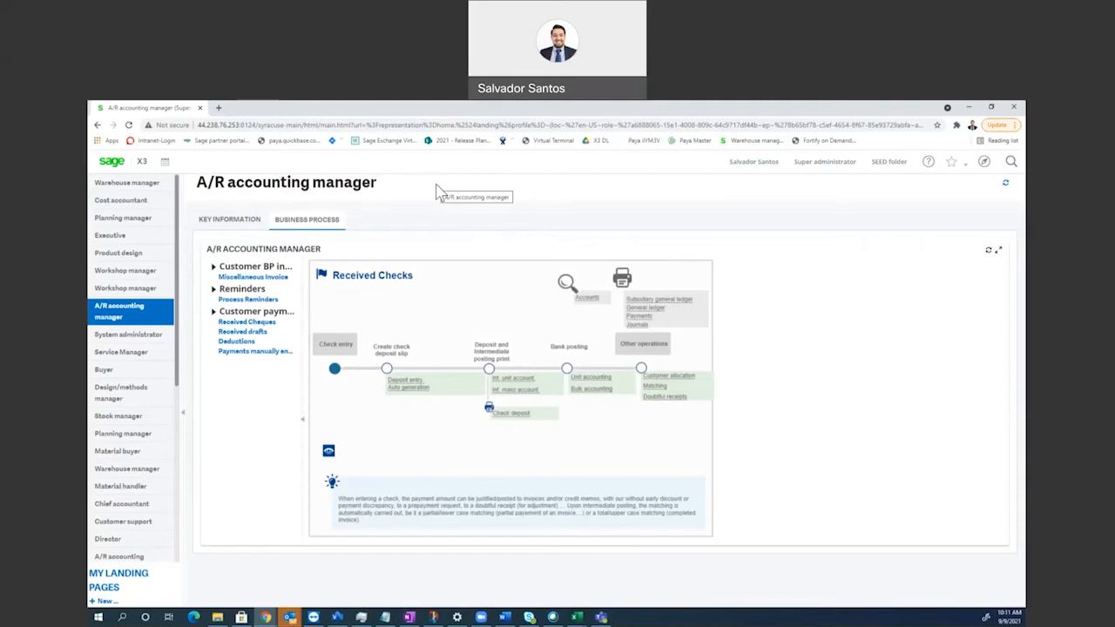
Step: Open the Sales Orders function using the ALL Full entry transaction
click(984, 162)
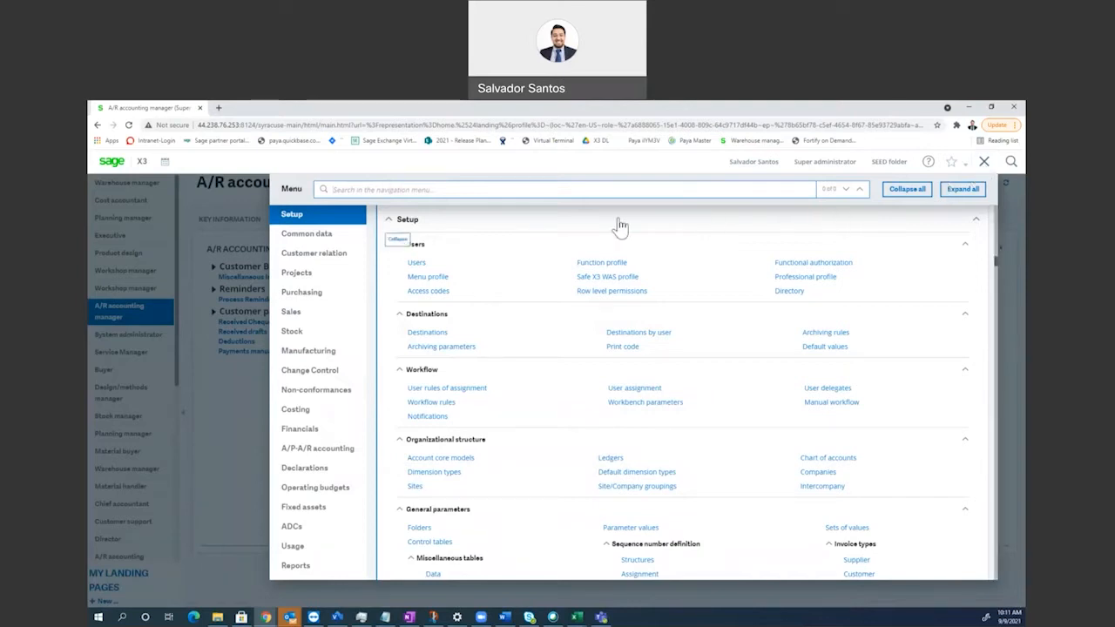
click(311, 314)
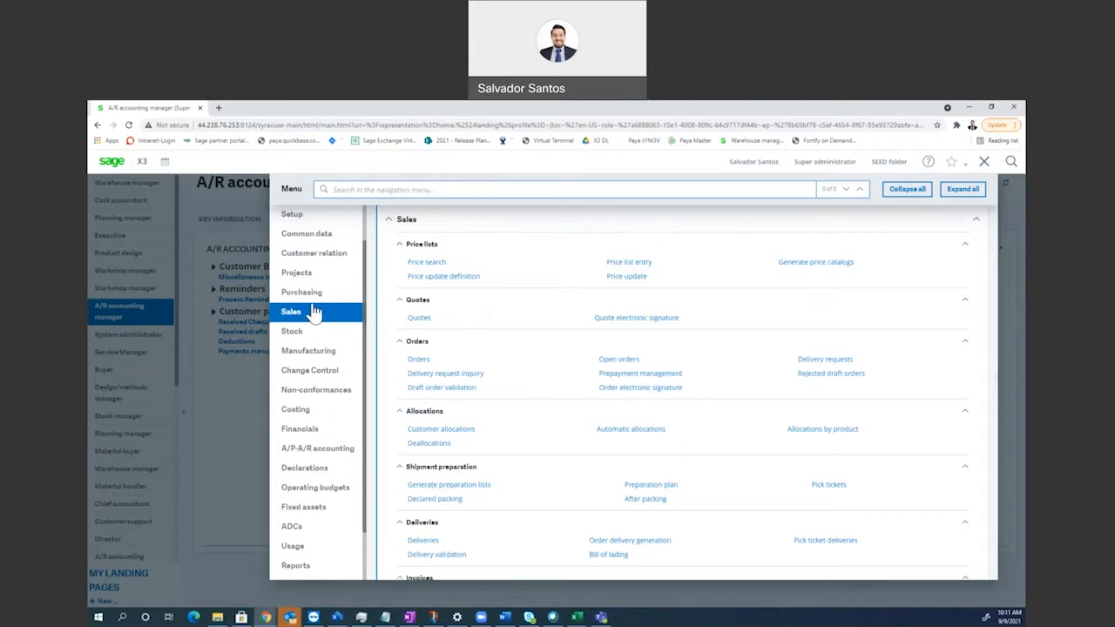
click(418, 359)
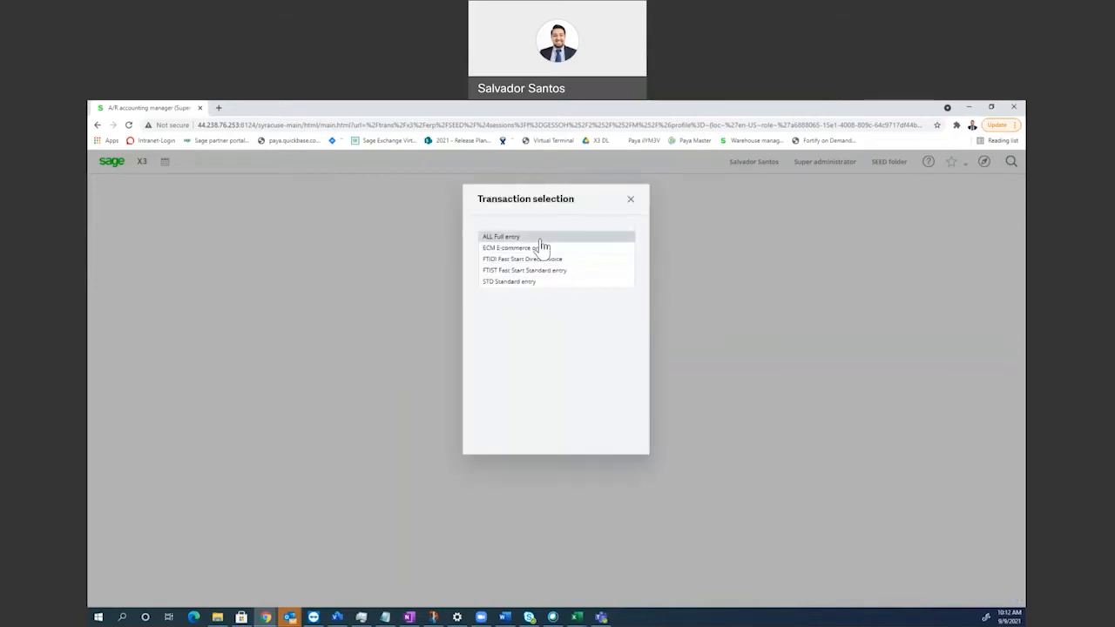
click(507, 239)
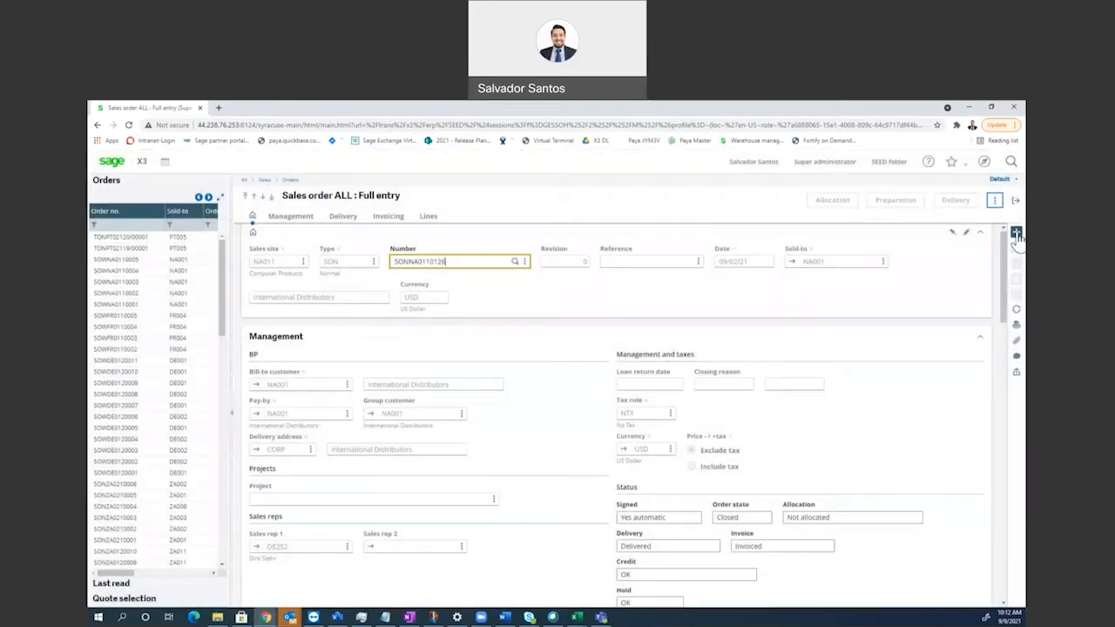
Step: Start a new sales order for sales site NA011 with International Distributors as the sold-to customer
click(1018, 235)
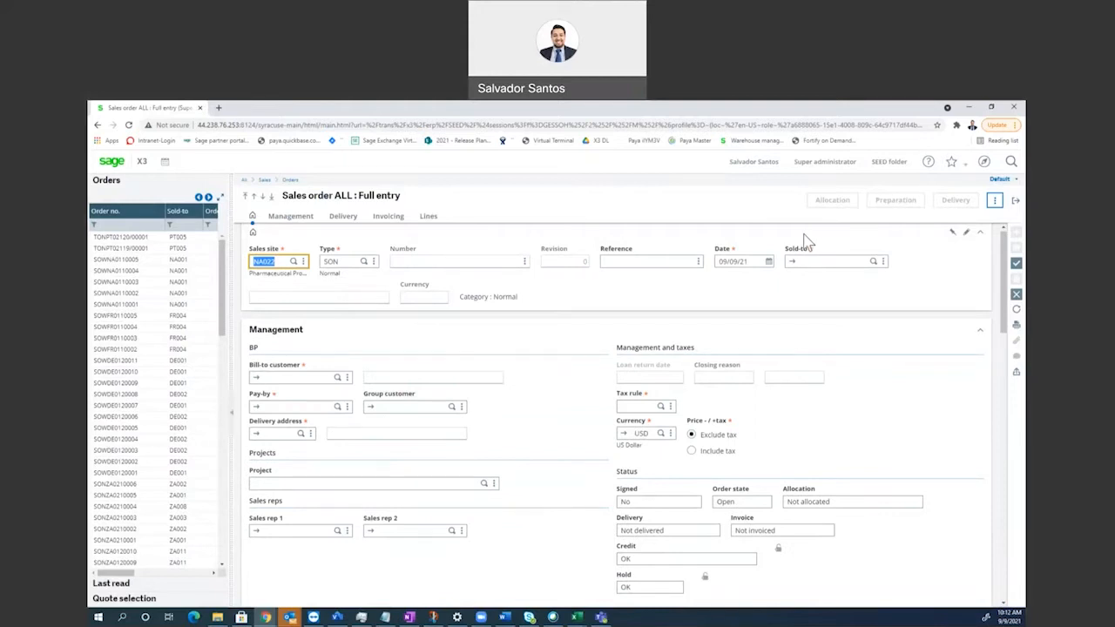
text(N)
click(808, 263)
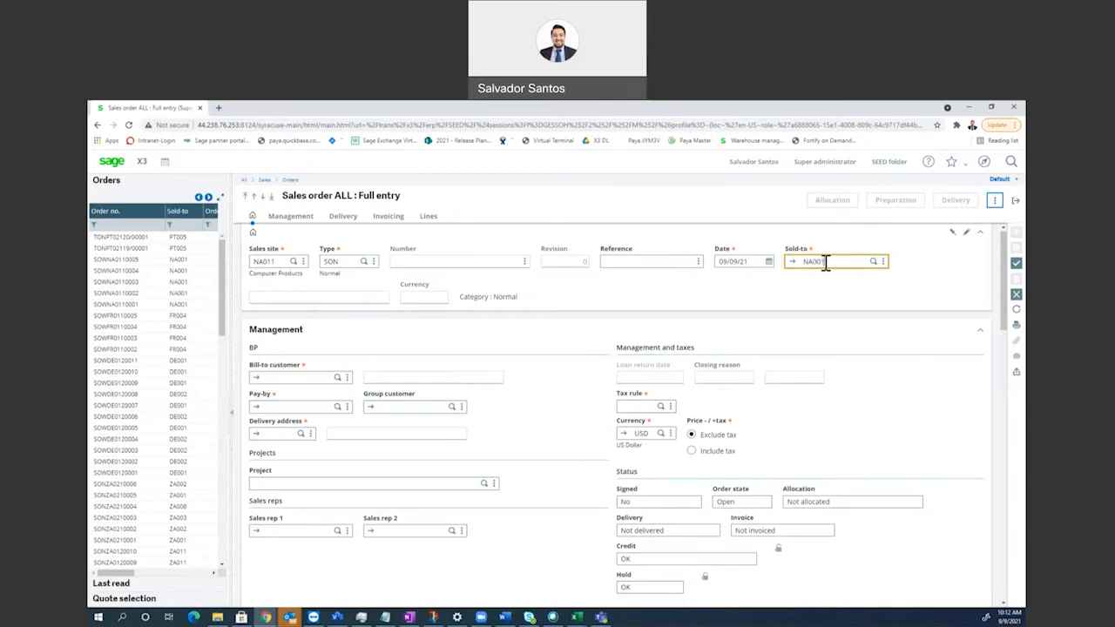
click(765, 321)
Step: Set the order's payment term to CREDITCARD in the invoicing section
scroll(688, 306, down, 5)
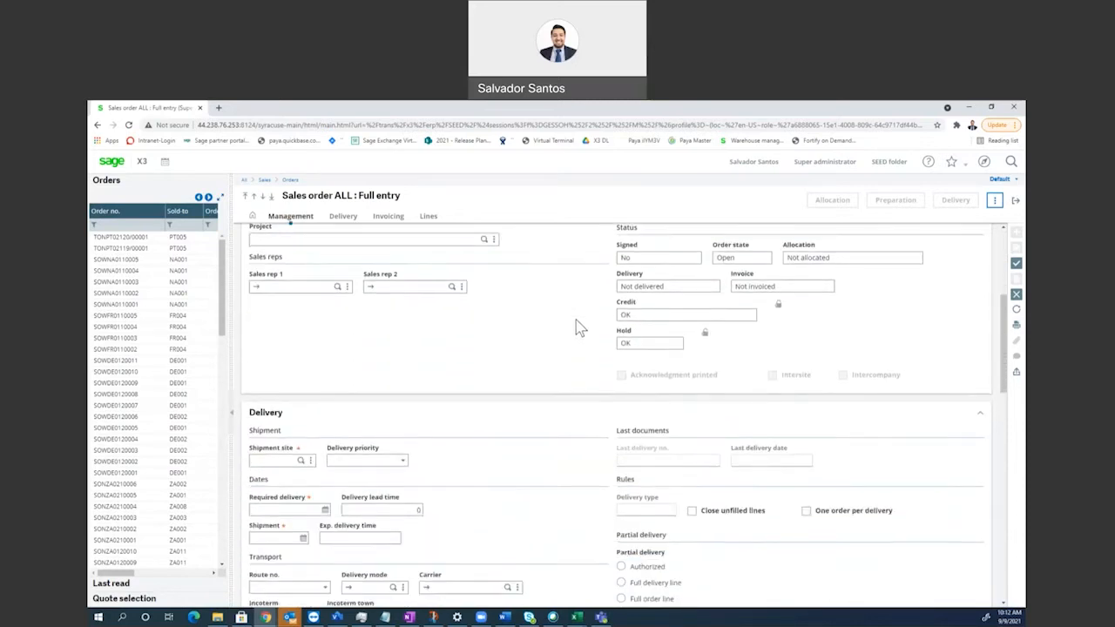
scroll(578, 327, down, 1)
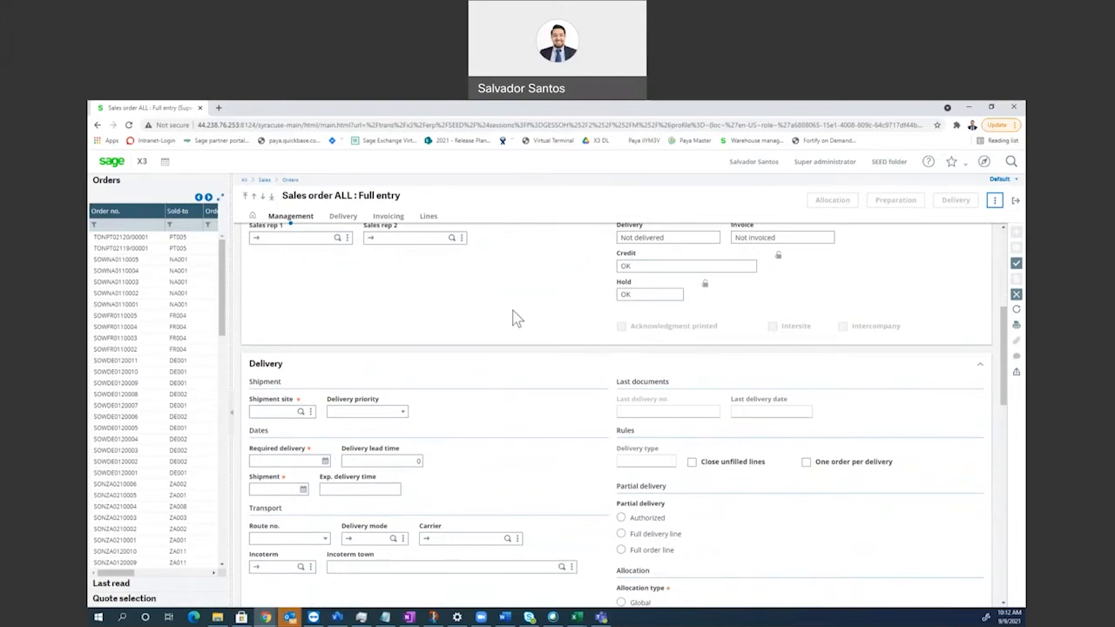
scroll(366, 388, up, 4)
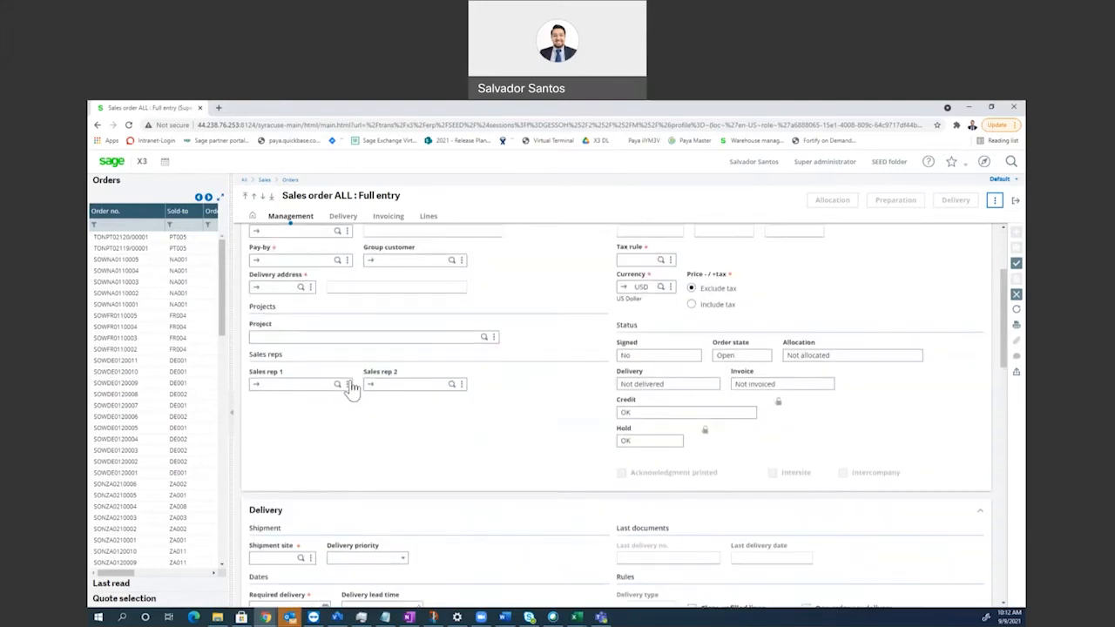
scroll(369, 348, down, 6)
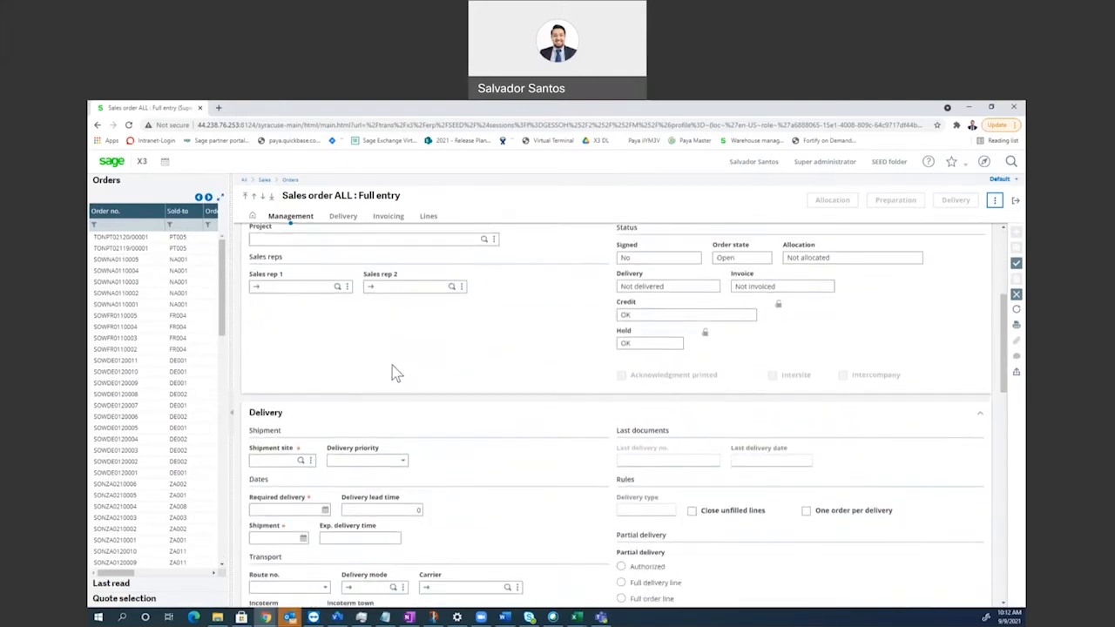
scroll(366, 410, down, 5)
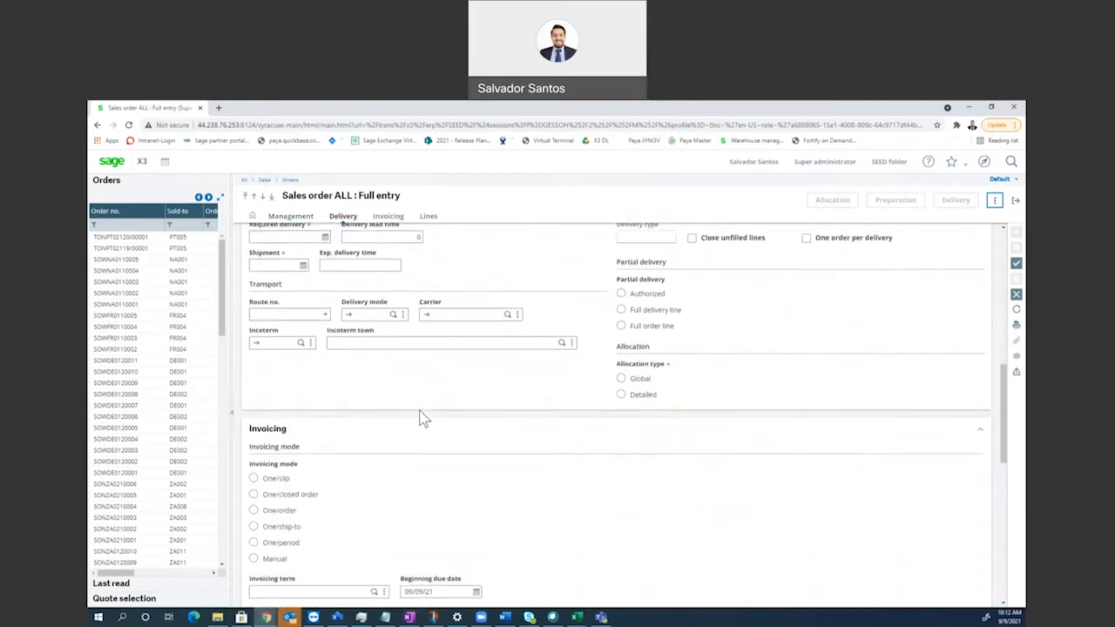
scroll(366, 400, down, 3)
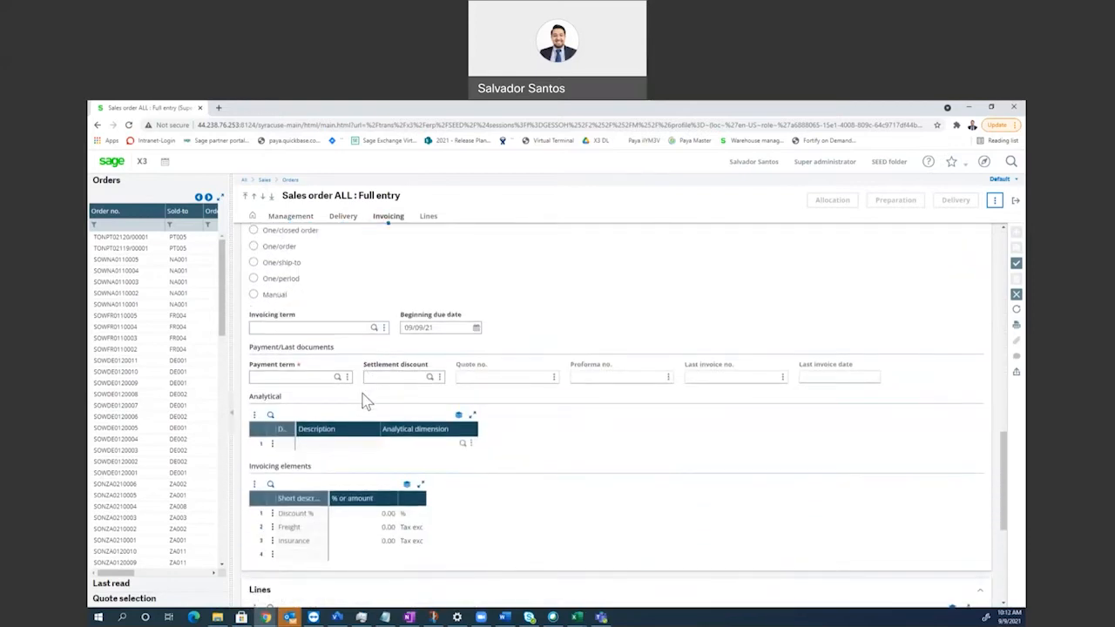
click(328, 378)
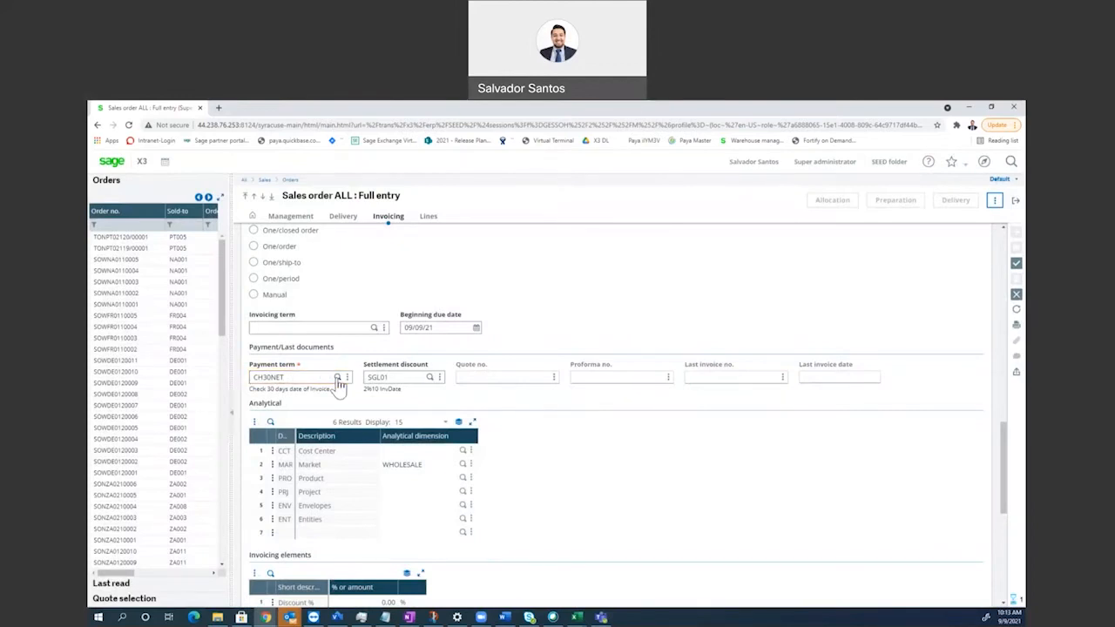
click(338, 378)
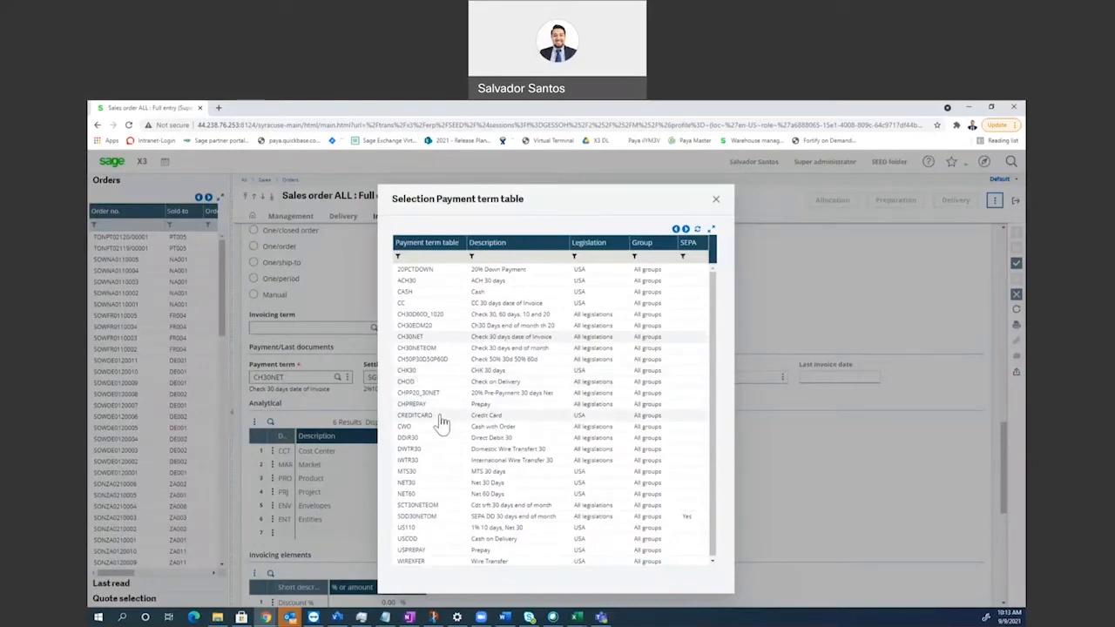
click(440, 417)
Step: Look up product BMS057 and add it to the first order line with an ordered quantity of 12
scroll(418, 414, down, 1)
scroll(418, 415, down, 3)
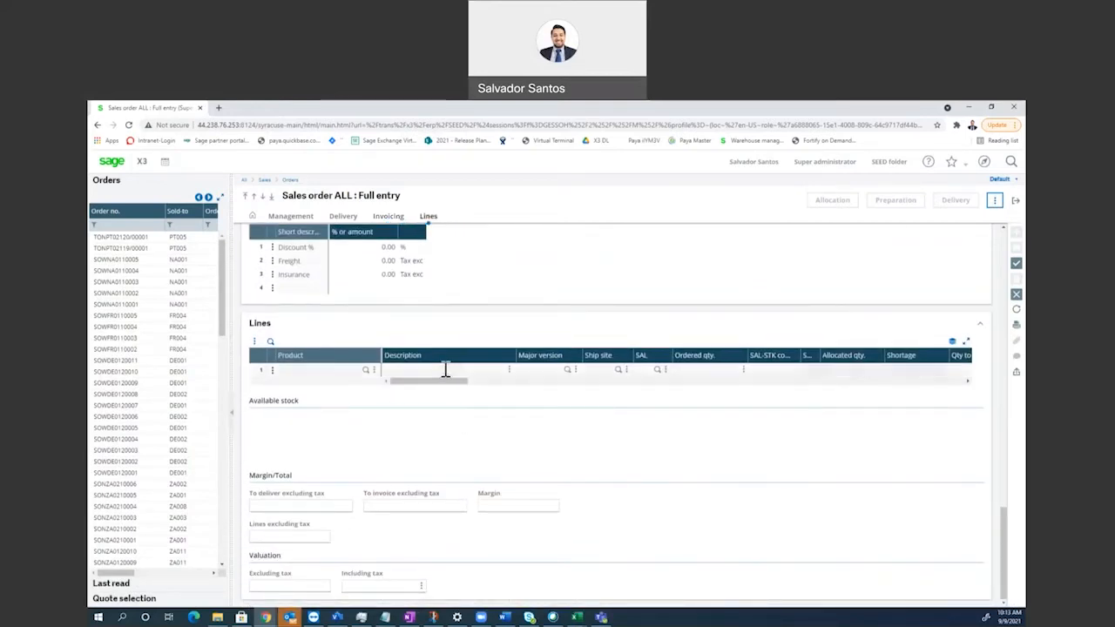
click(329, 371)
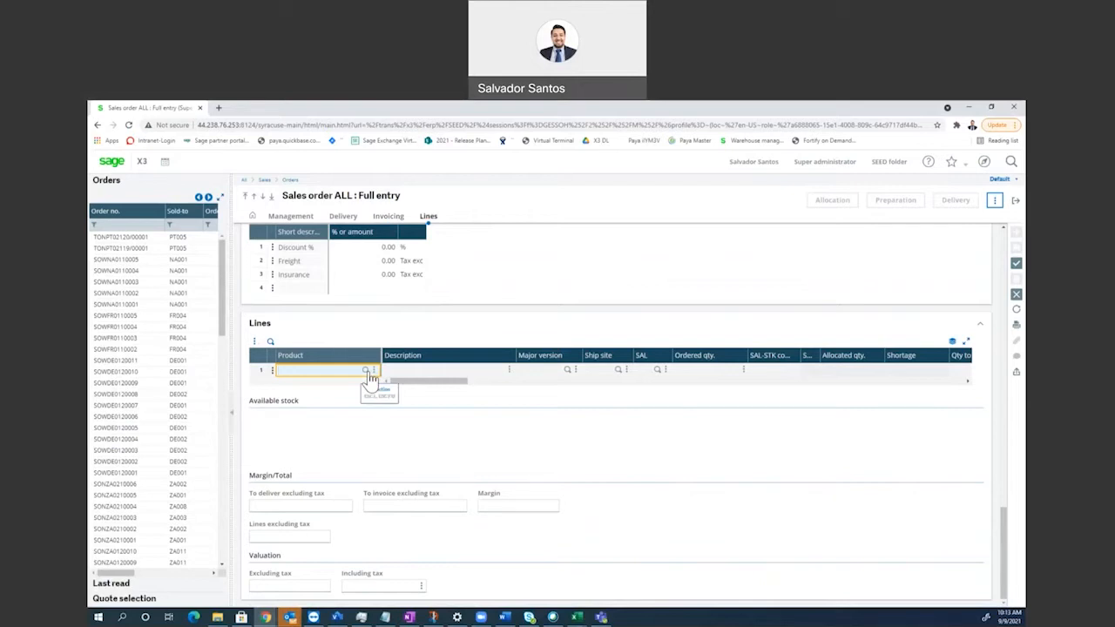
click(367, 371)
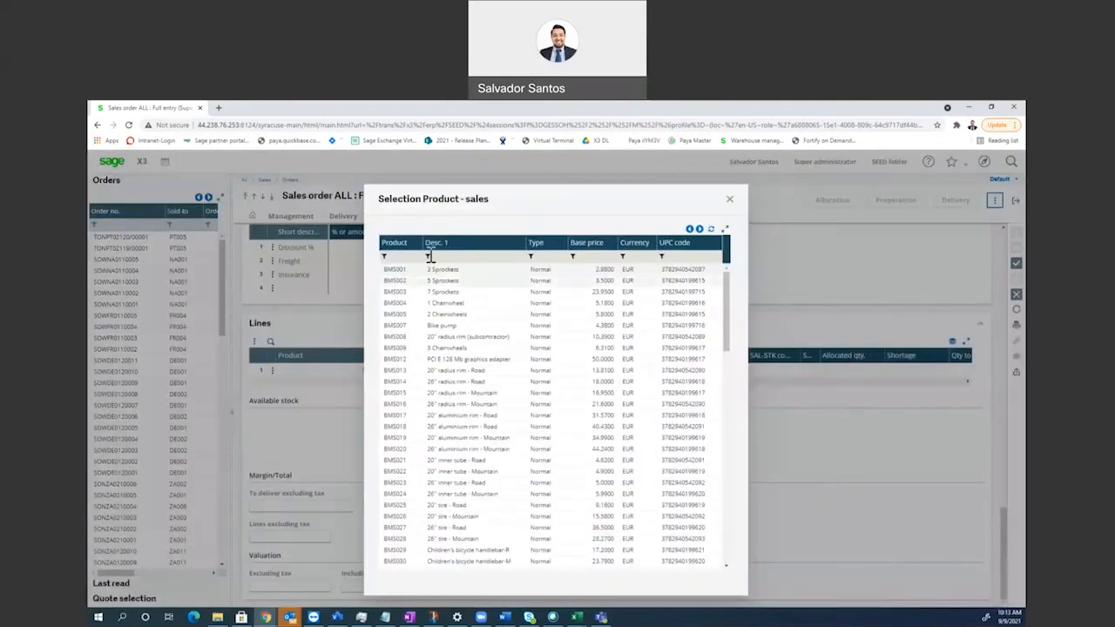
click(440, 258)
click(557, 258)
click(596, 258)
click(641, 258)
click(681, 258)
click(401, 258)
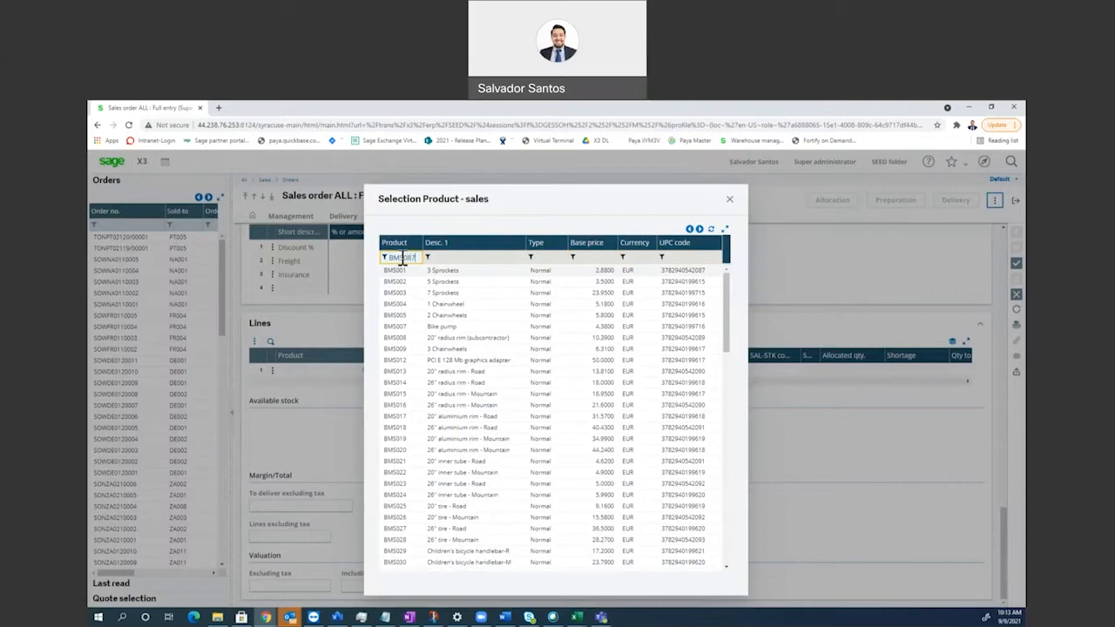
text(BMS057)
key(Return)
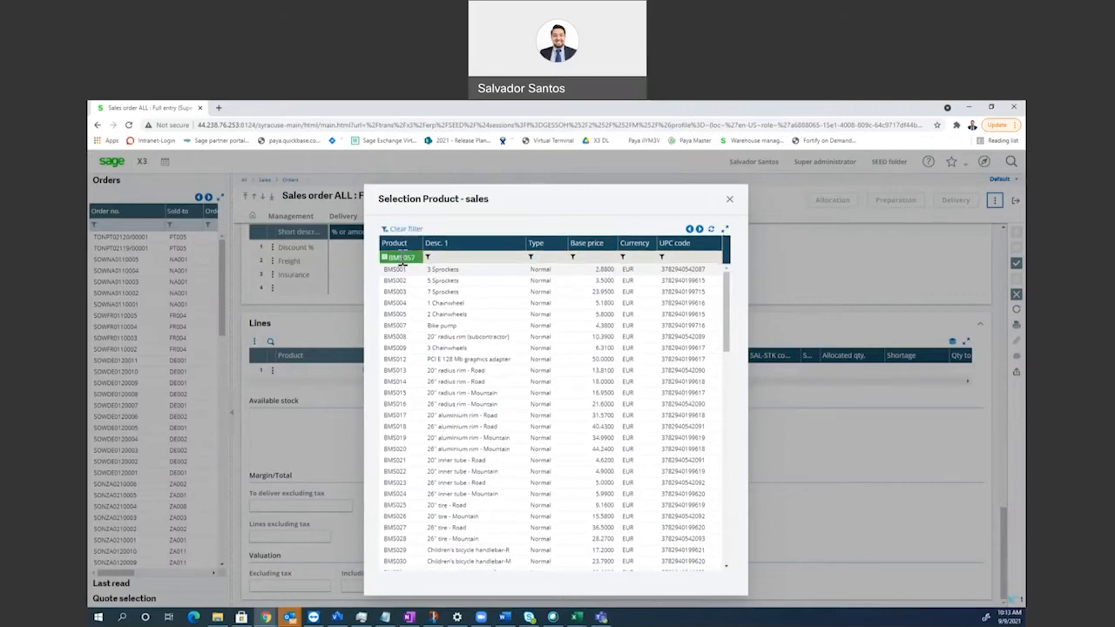
click(410, 271)
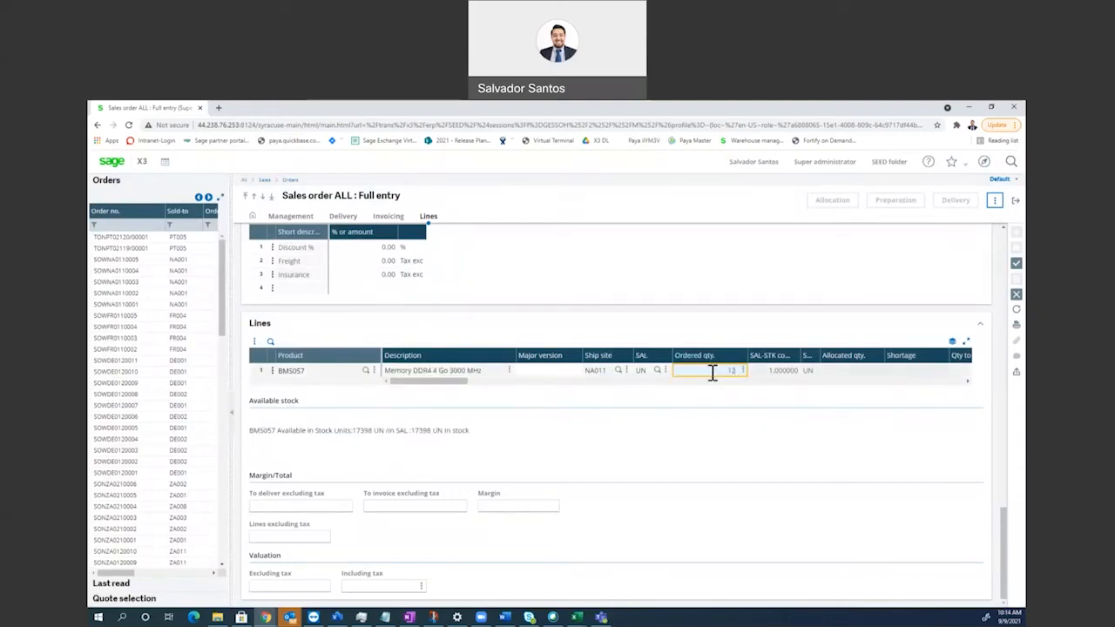
click(711, 412)
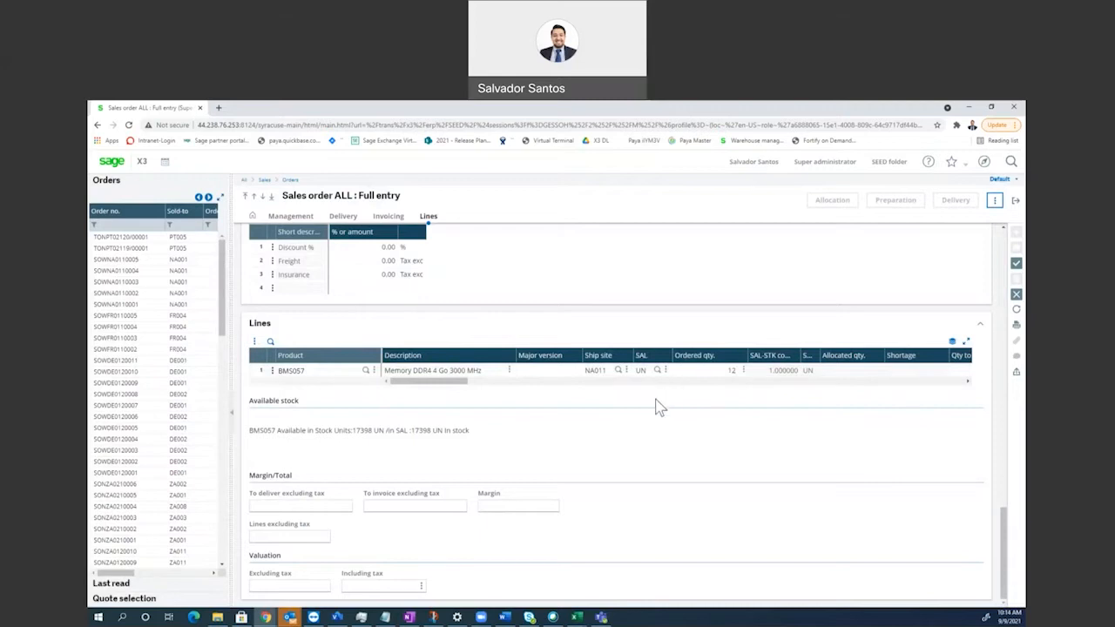
Step: Create the sales order from the completed entry
scroll(653, 410, up, 5)
scroll(658, 416, up, 8)
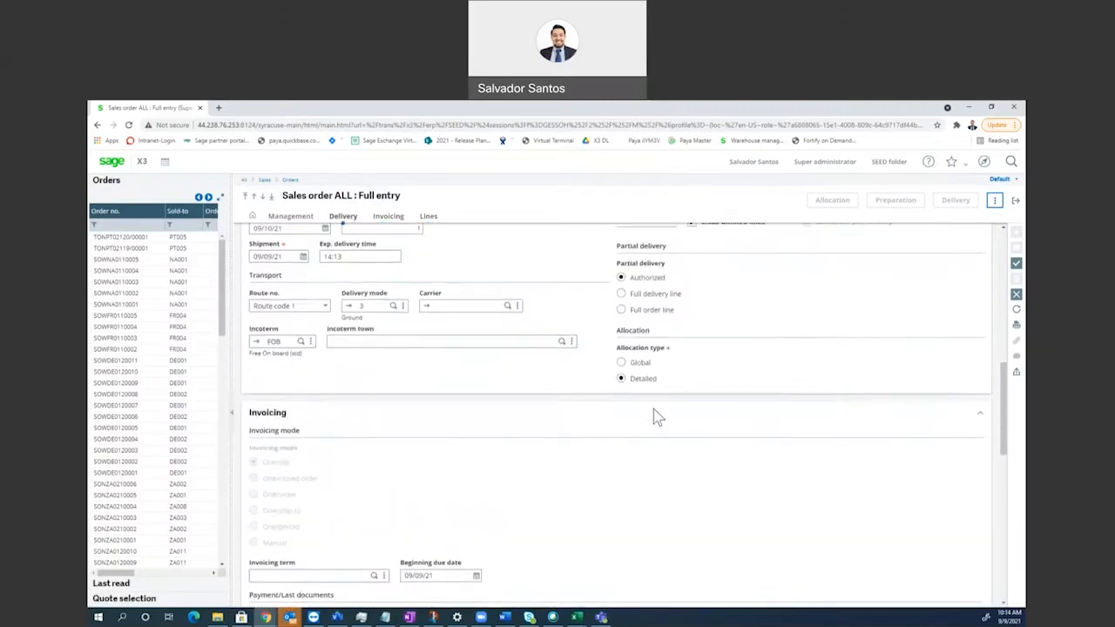
scroll(658, 416, up, 6)
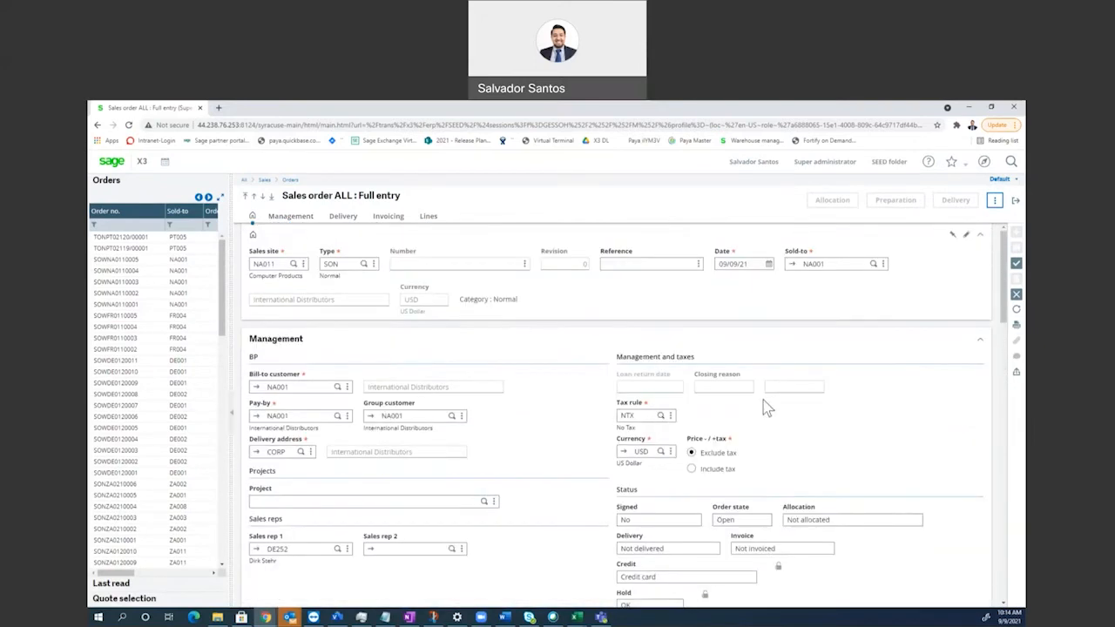
click(1015, 265)
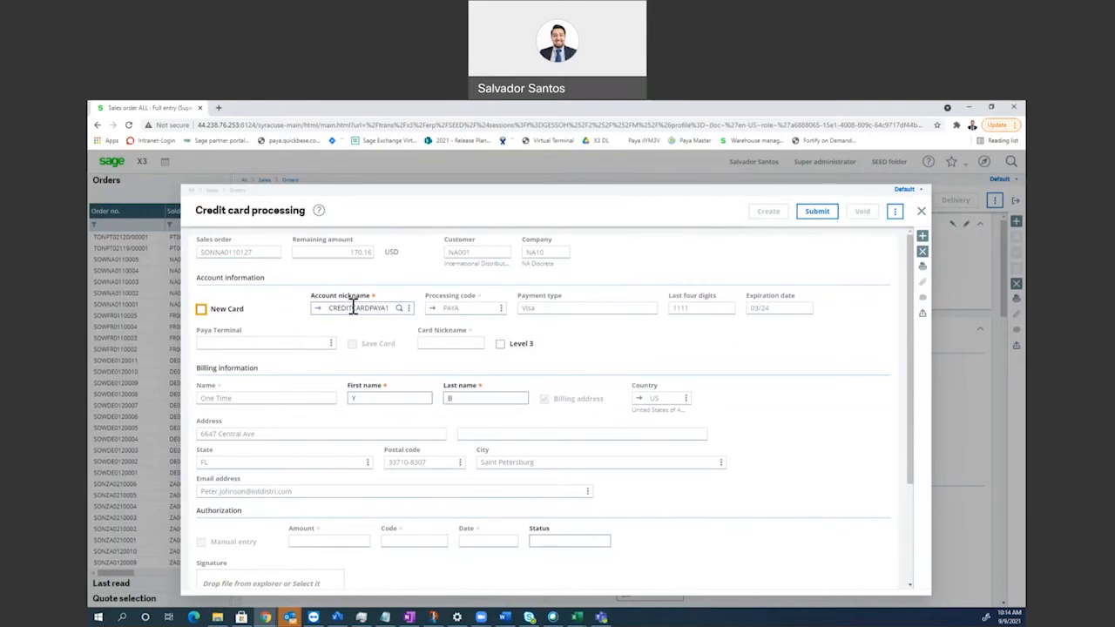
Step: Mark the credit card payment for this order as using a new card
scroll(351, 314, down, 2)
scroll(349, 309, up, 2)
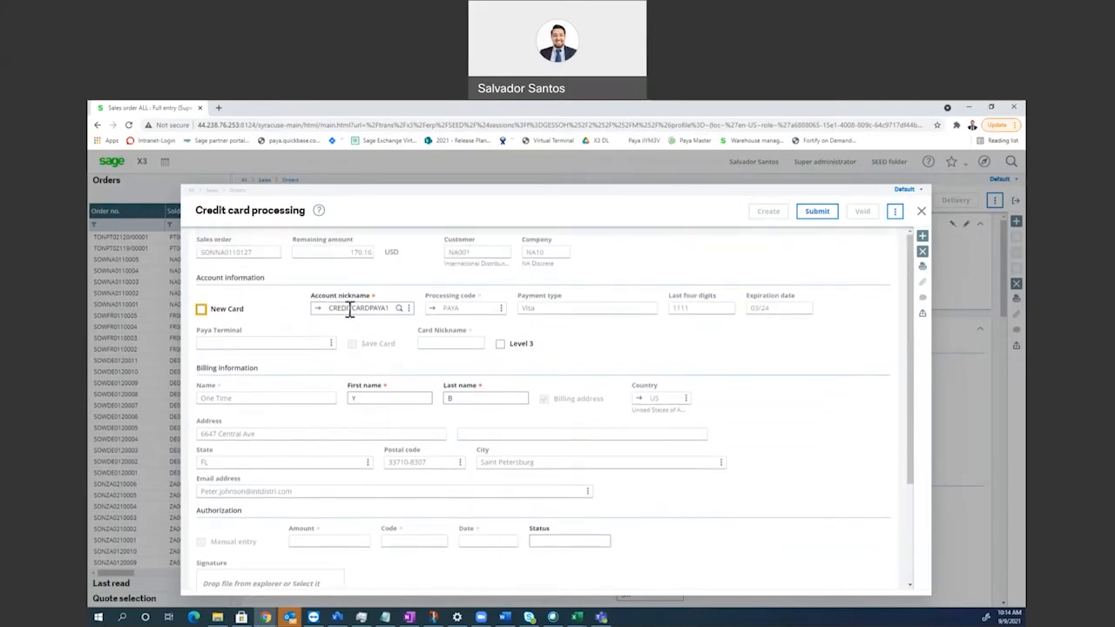
click(201, 310)
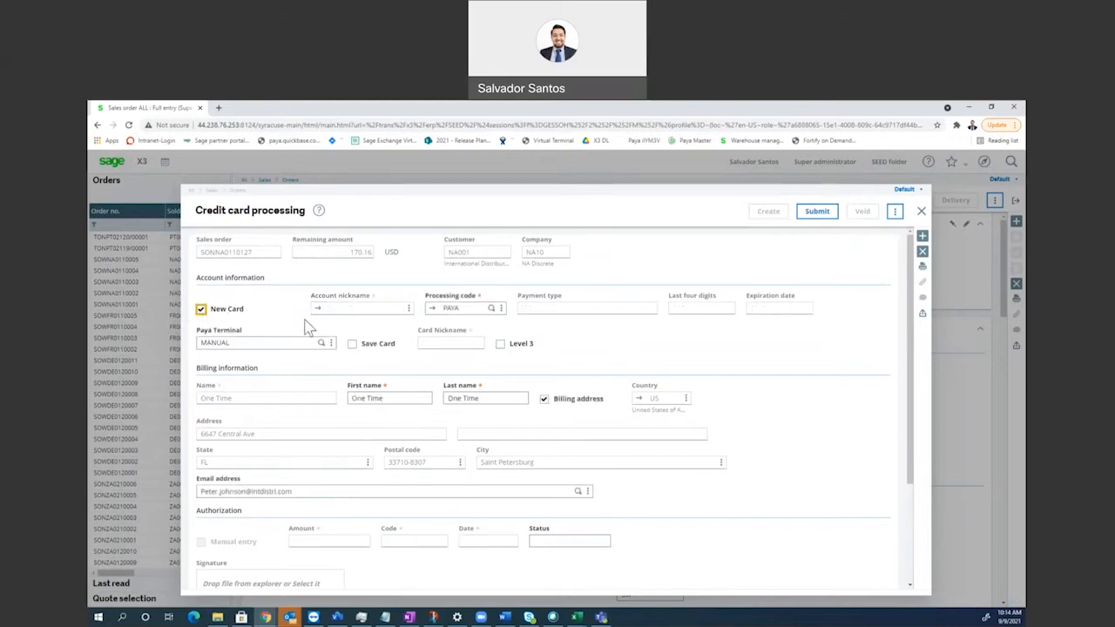
Step: Review the credit card processing details, submit the new card transaction with the MANUAL Paya terminal, and dismiss the message
scroll(341, 331, down, 3)
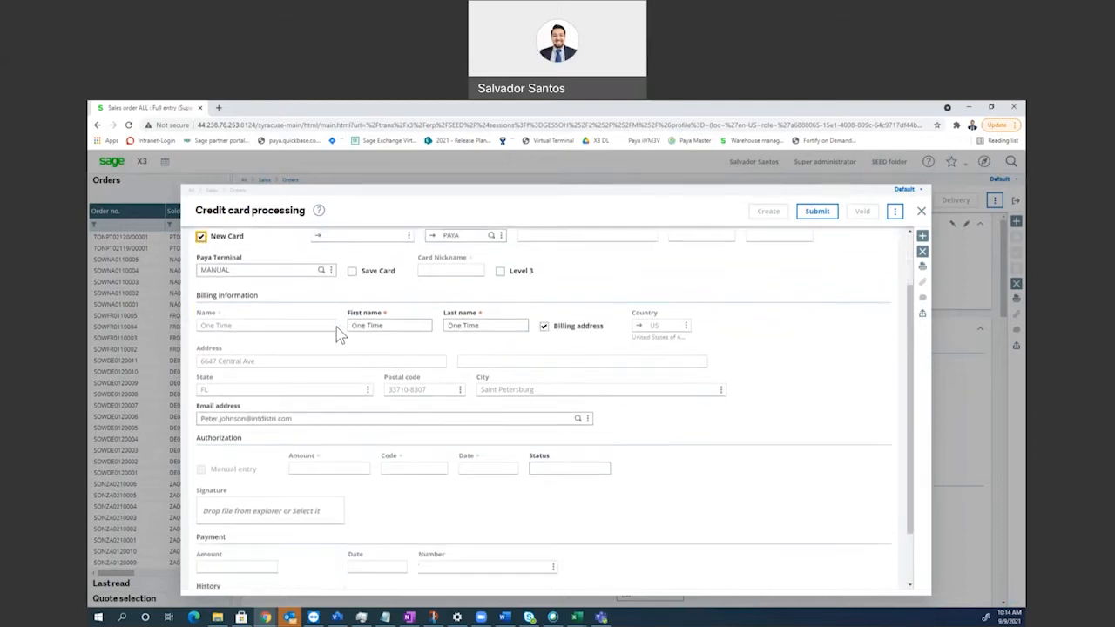
scroll(342, 331, up, 3)
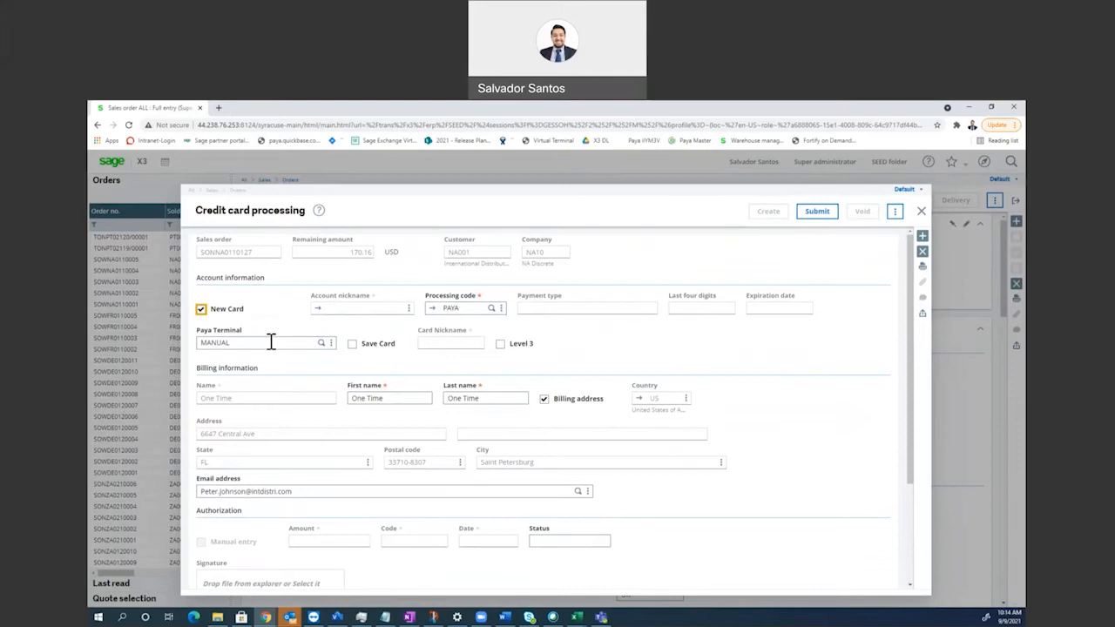
scroll(271, 341, down, 2)
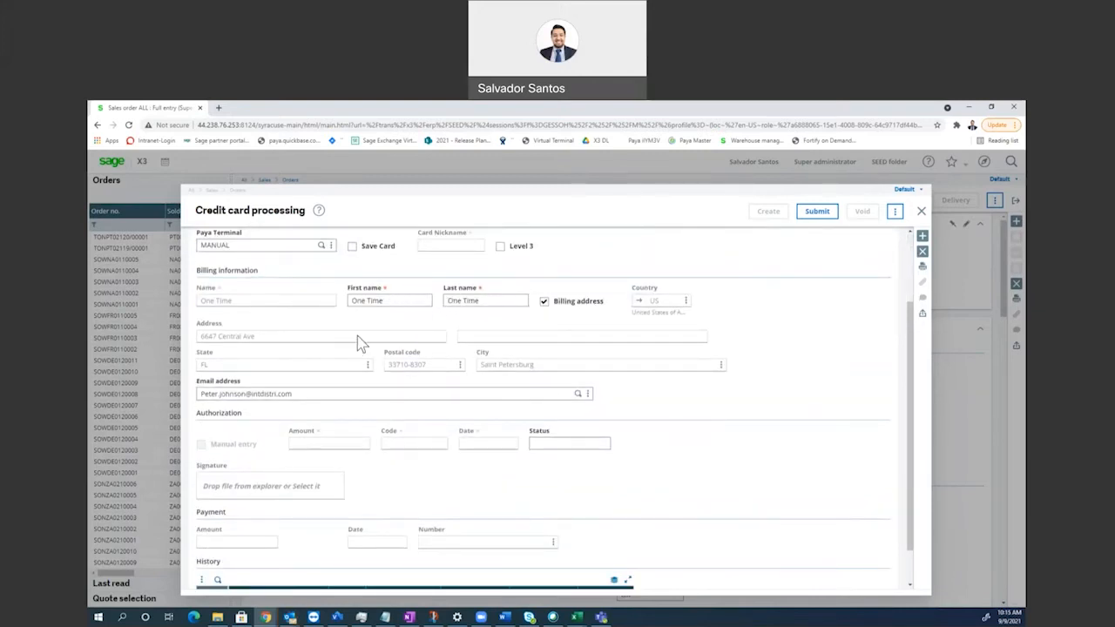
scroll(366, 374, down, 1)
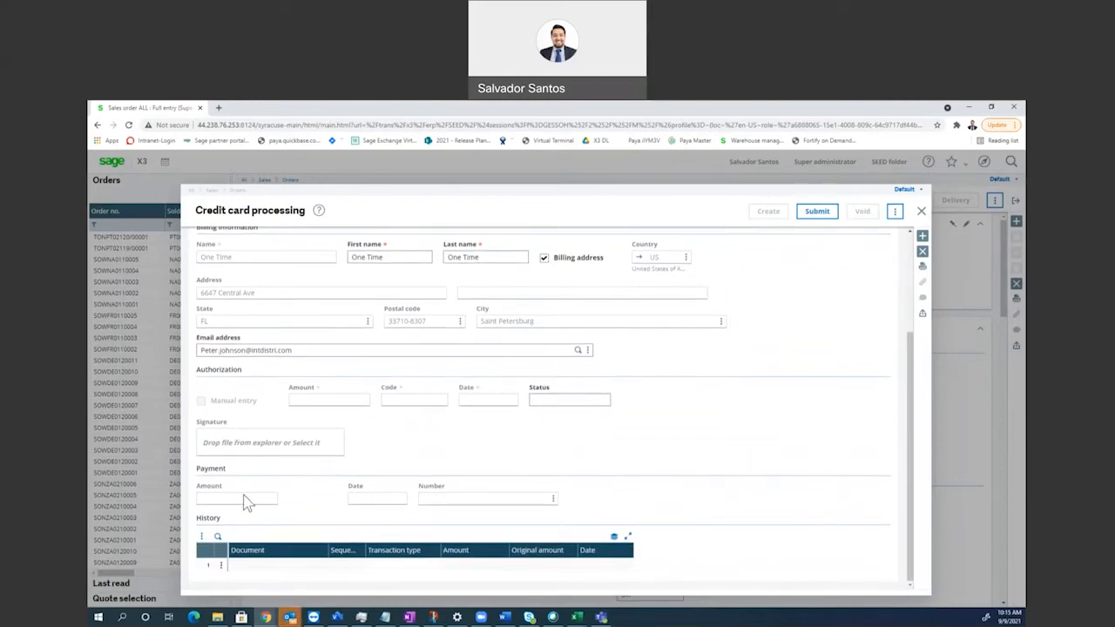
scroll(558, 335, up, 3)
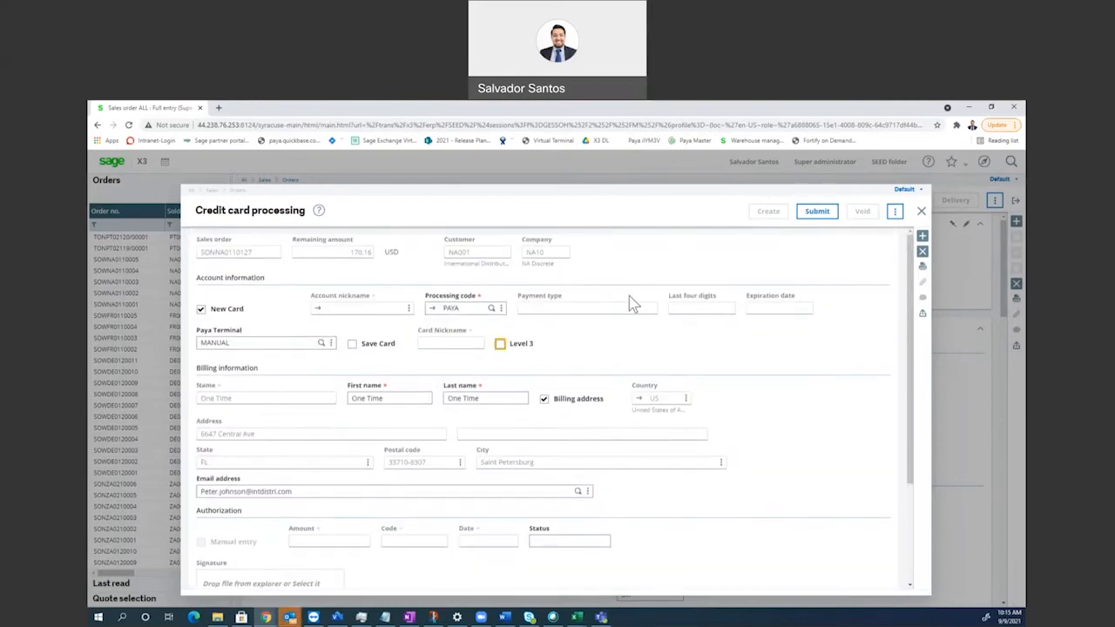
click(819, 214)
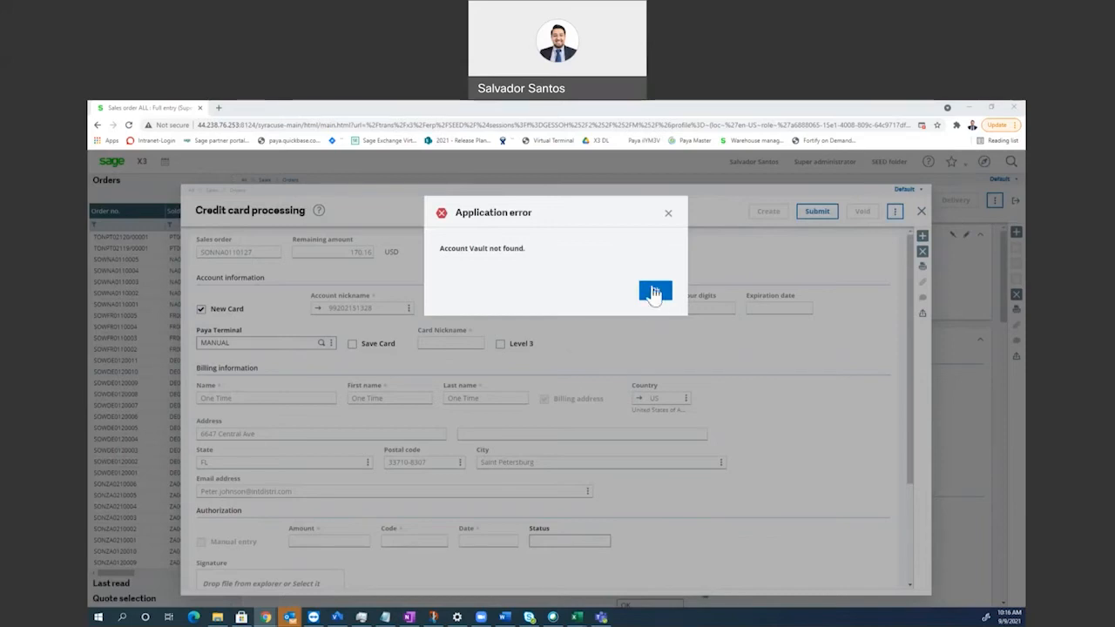
click(655, 290)
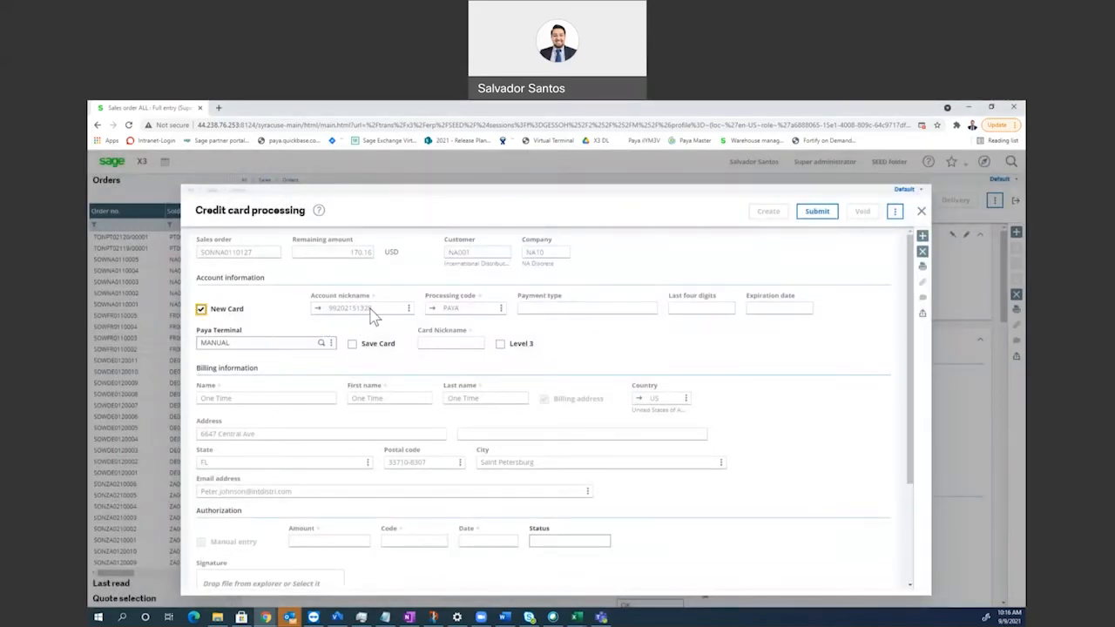
Step: View the properties of the account nickname on the credit card processing form and close them
click(409, 309)
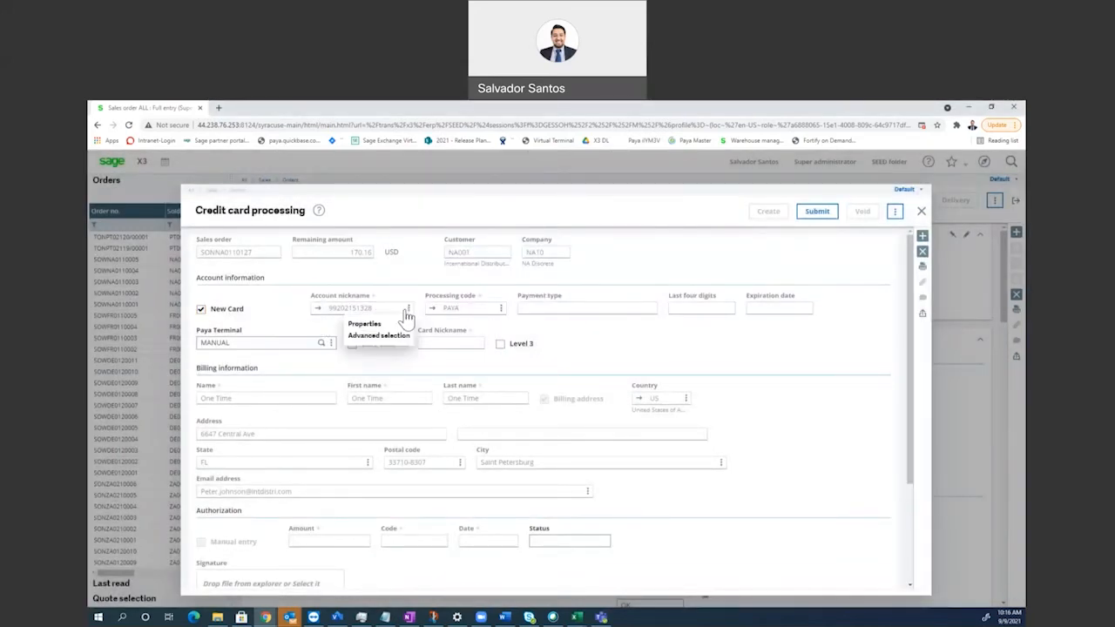
click(381, 336)
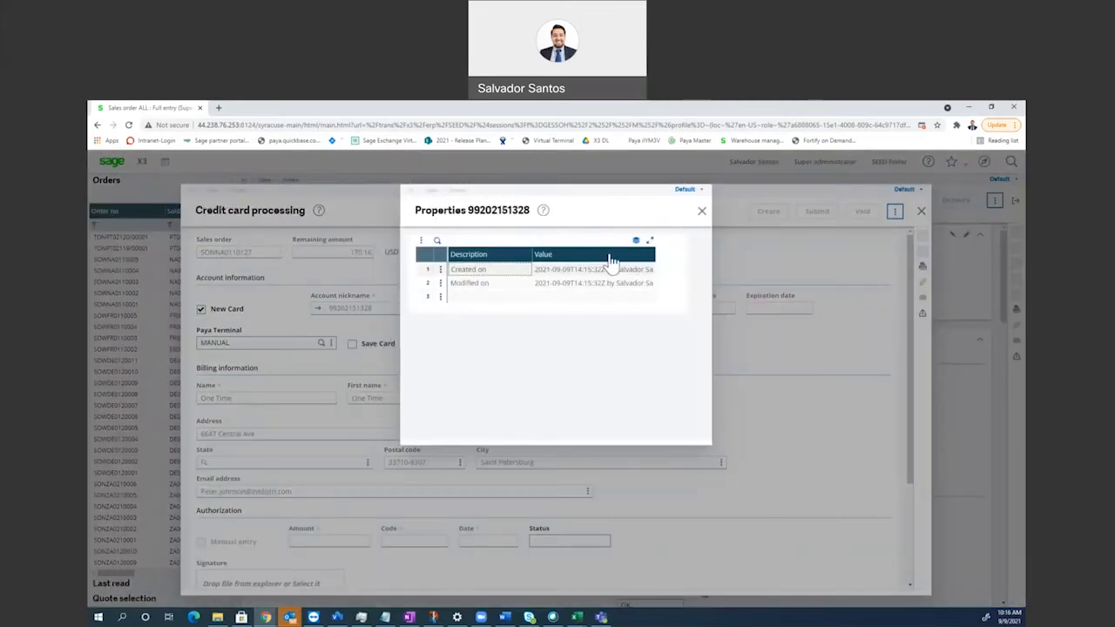
click(701, 214)
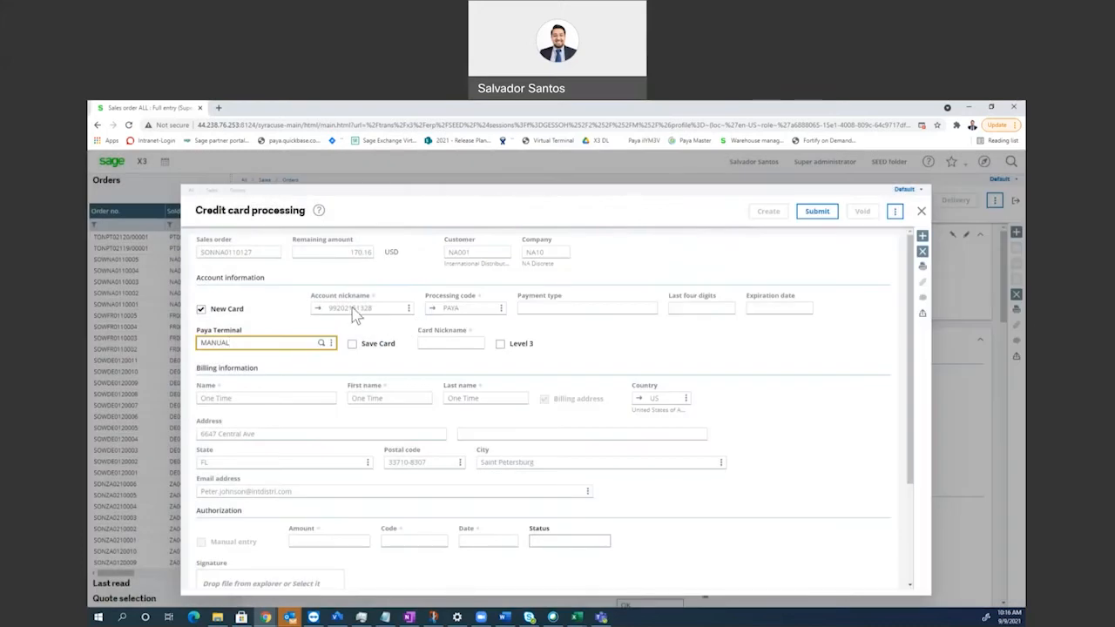
Step: Reset the New Card option by clearing and re-enabling it, and submit the credit card transaction with the MANUAL Paya terminal
click(231, 314)
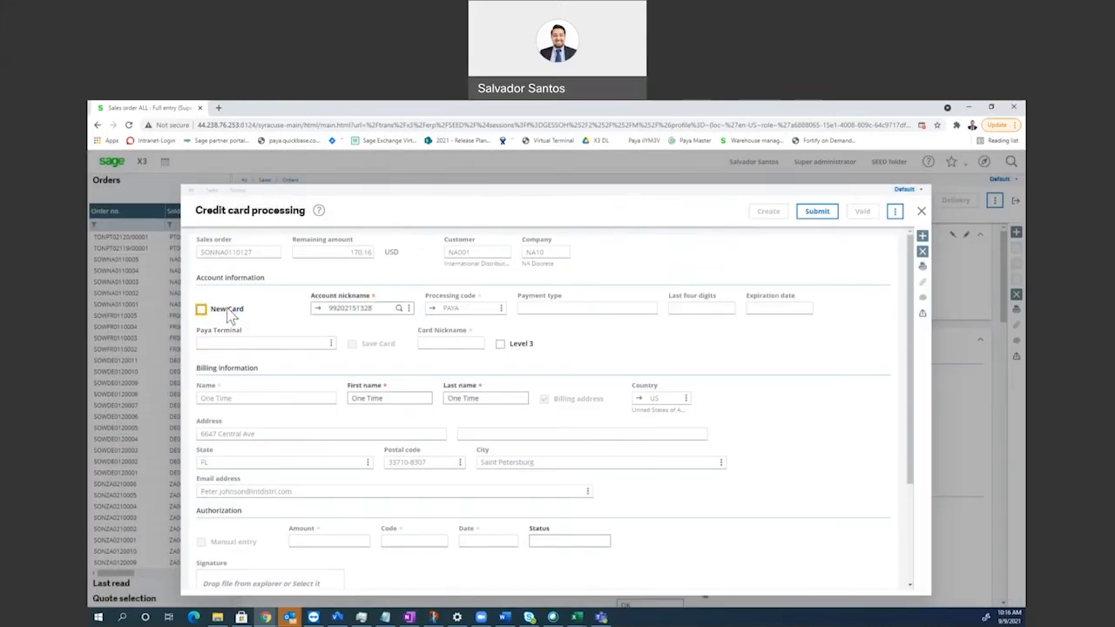
click(210, 310)
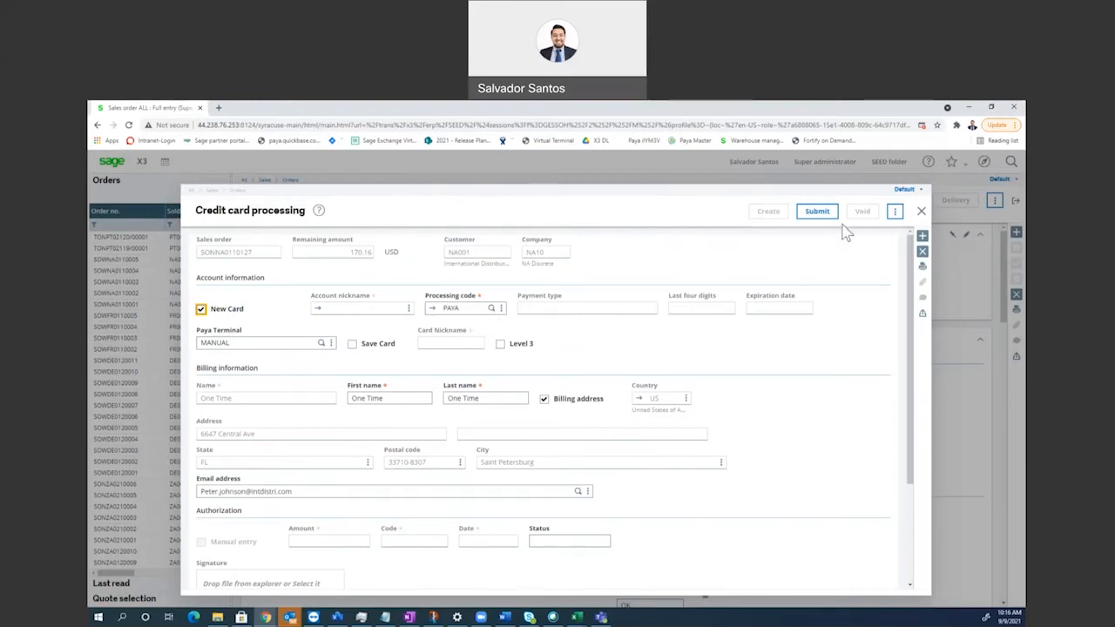
click(364, 309)
click(817, 211)
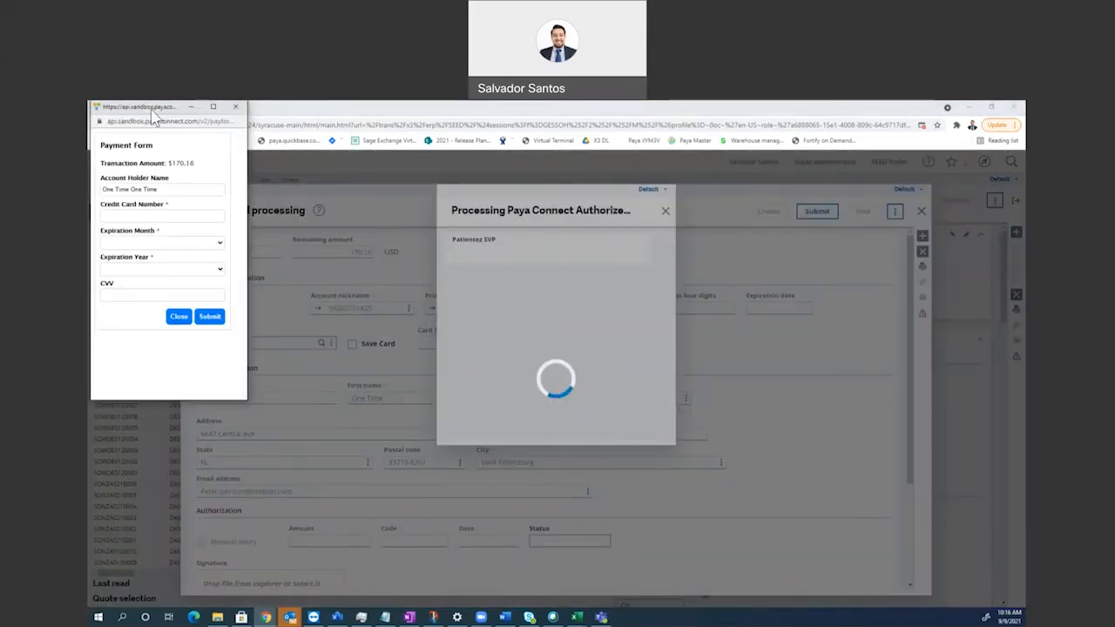
Step: Move the Paya payment form over the processing window and enter the credit card number
drag(155, 111, 524, 208)
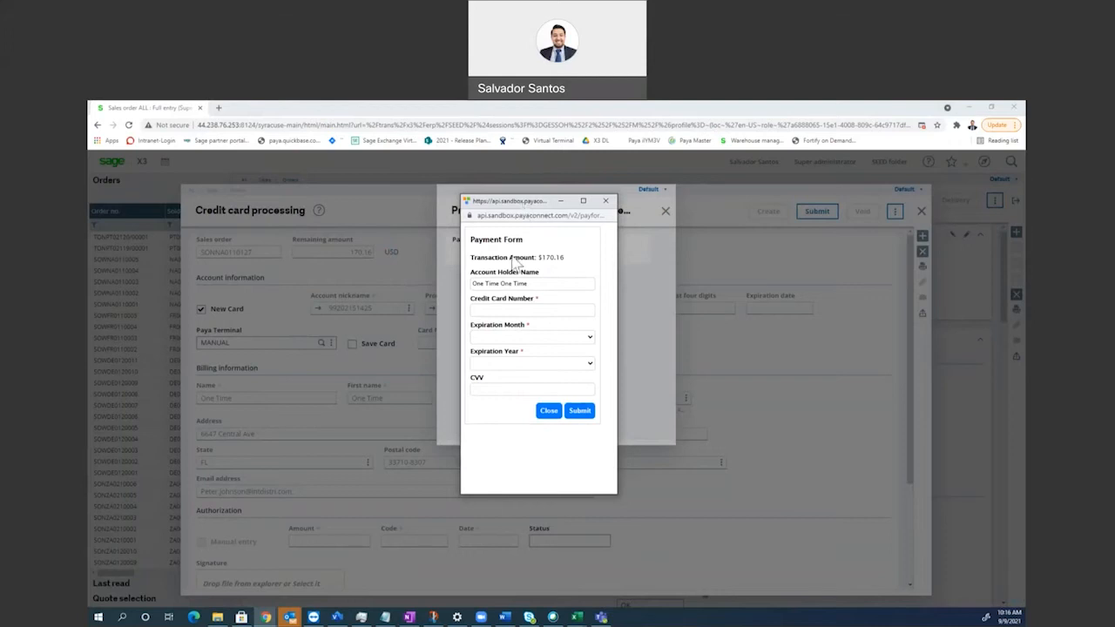
drag(482, 288, 537, 288)
click(519, 310)
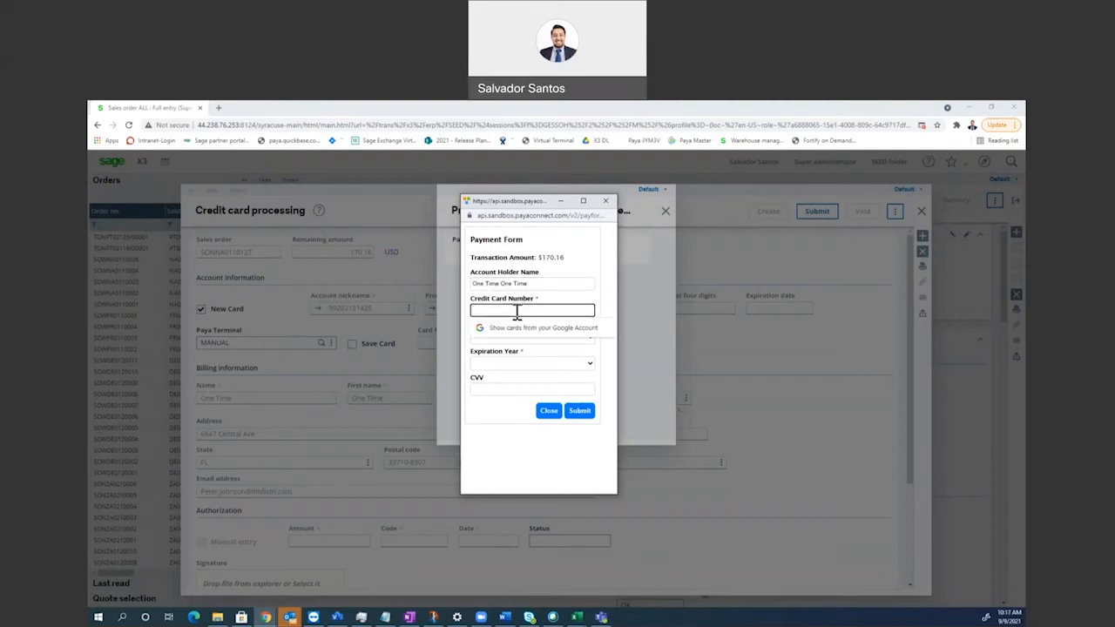
text(5555555555554444)
Step: Set the card's expiration to 03 - March 2030, enter the CVV, and submit the payment form
click(486, 387)
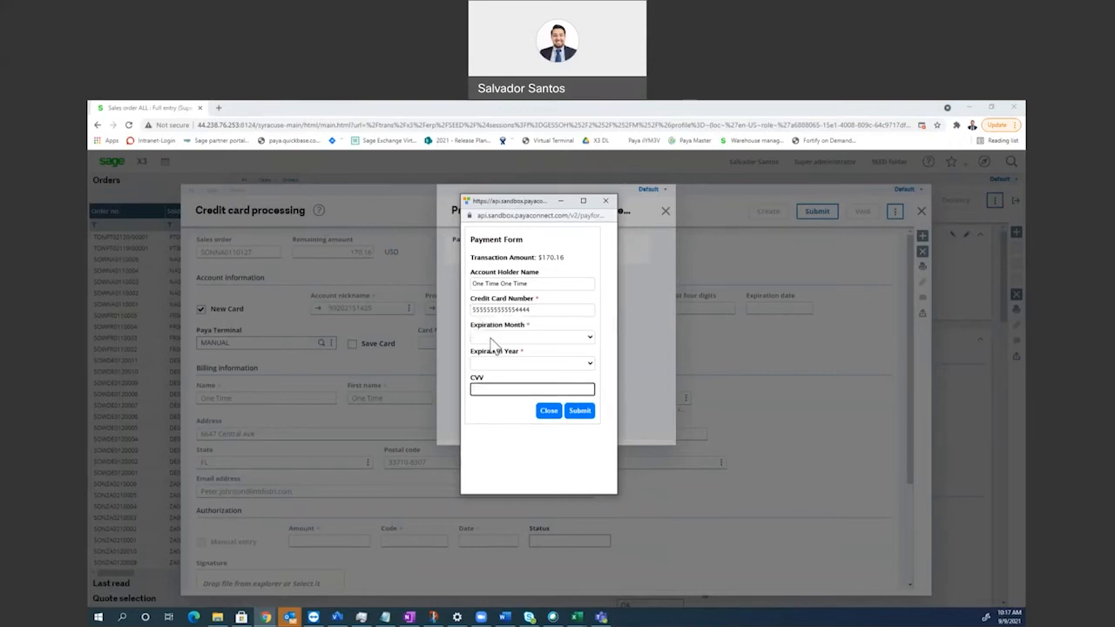
click(493, 339)
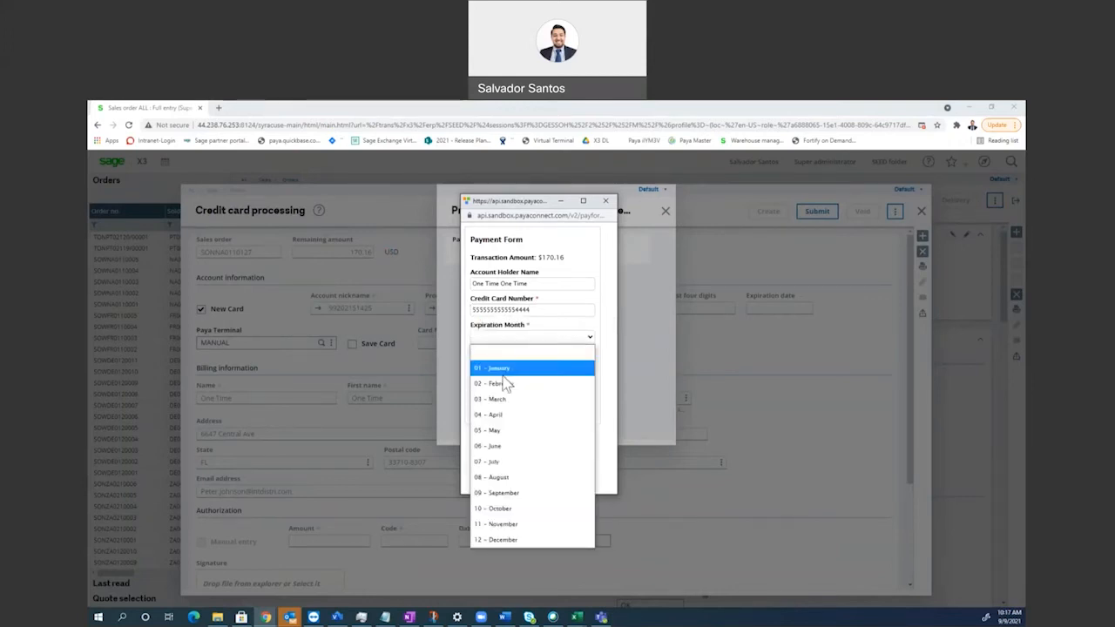
click(499, 398)
click(514, 366)
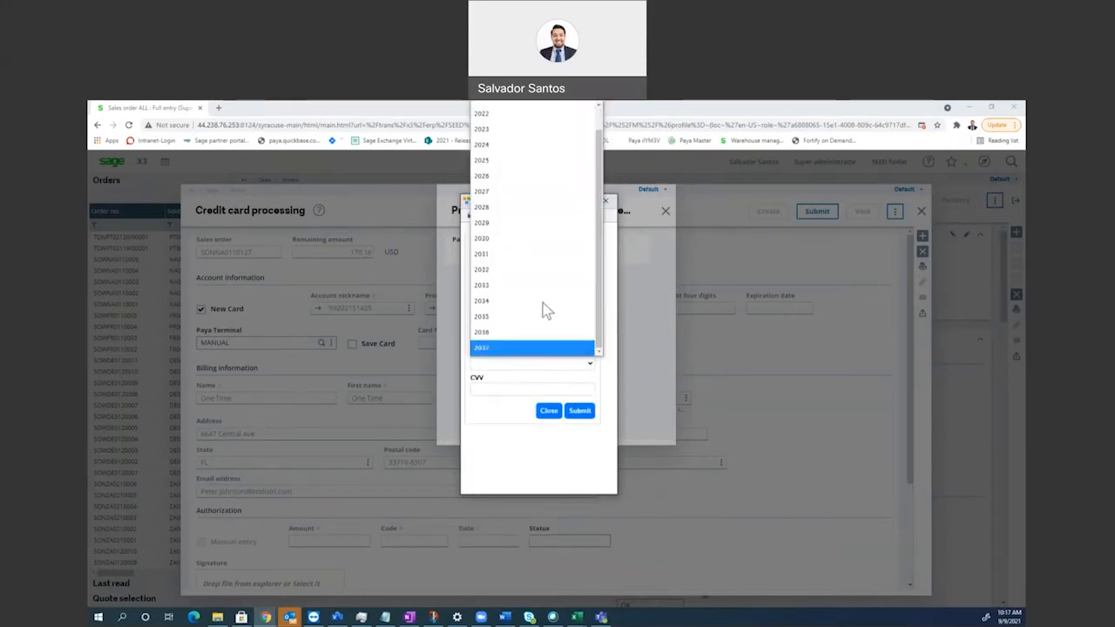
click(539, 243)
click(493, 386)
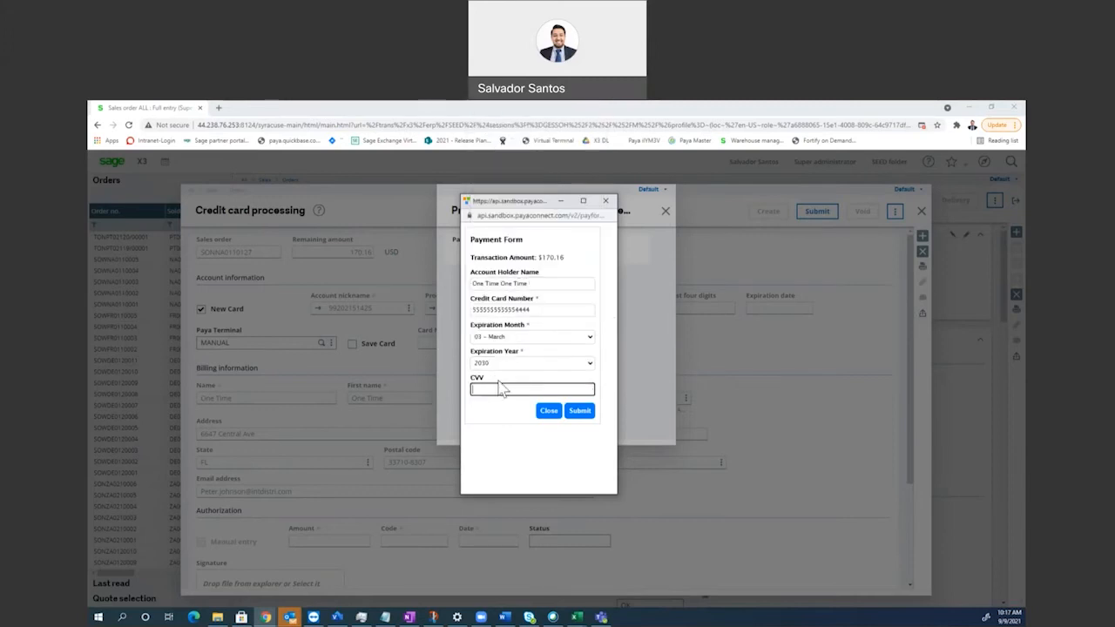
text(123)
click(574, 410)
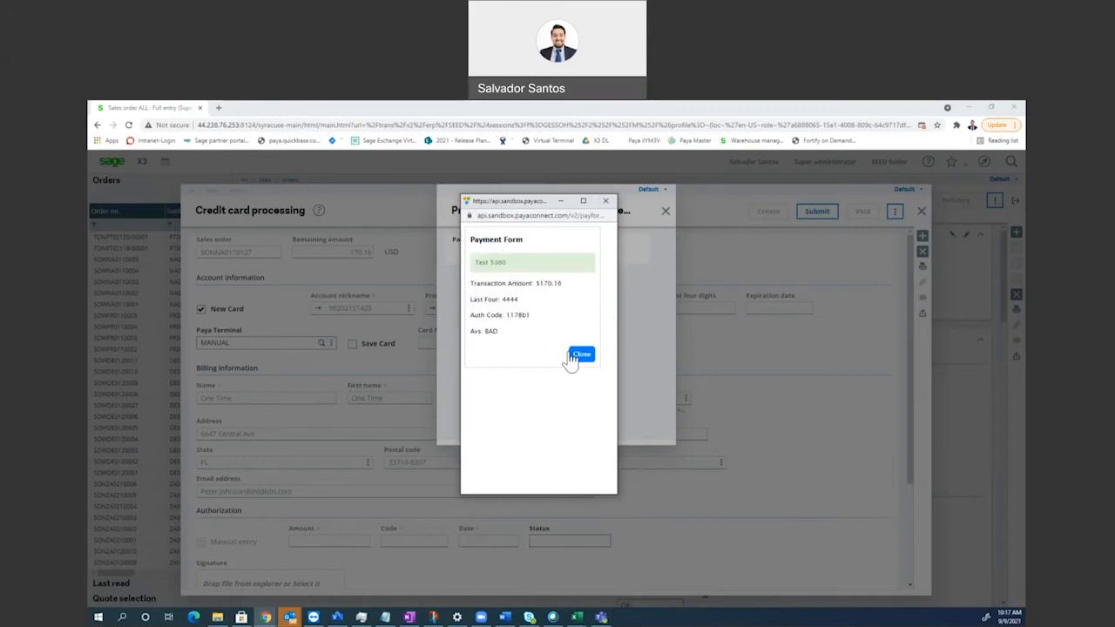
Step: Review the payment form's transaction response, close the form, and exit credit card processing
drag(528, 346, 470, 237)
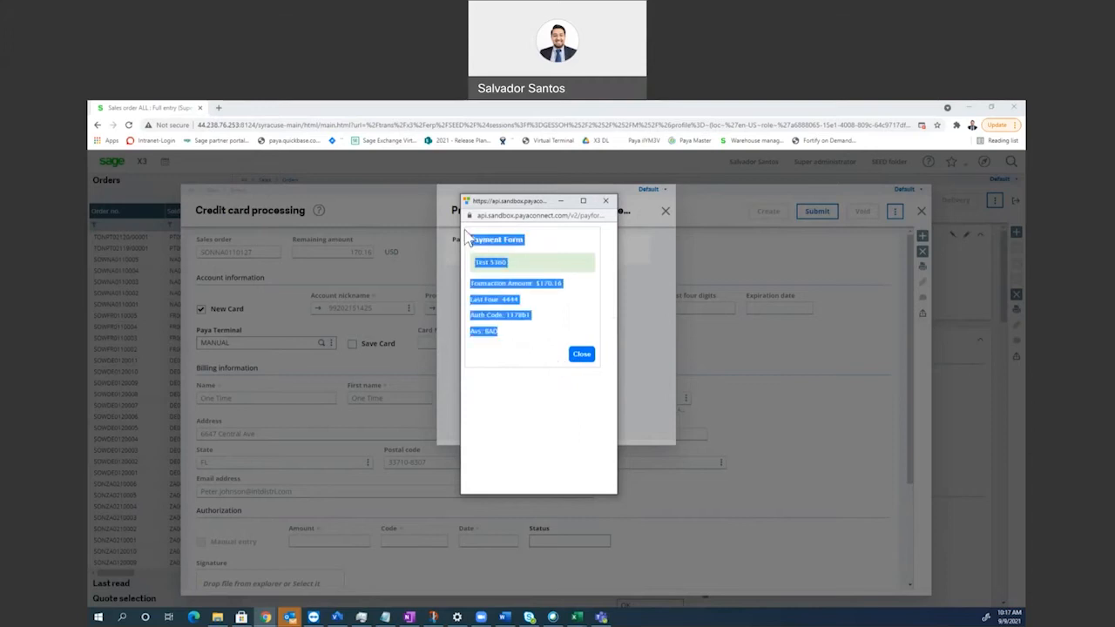
click(490, 294)
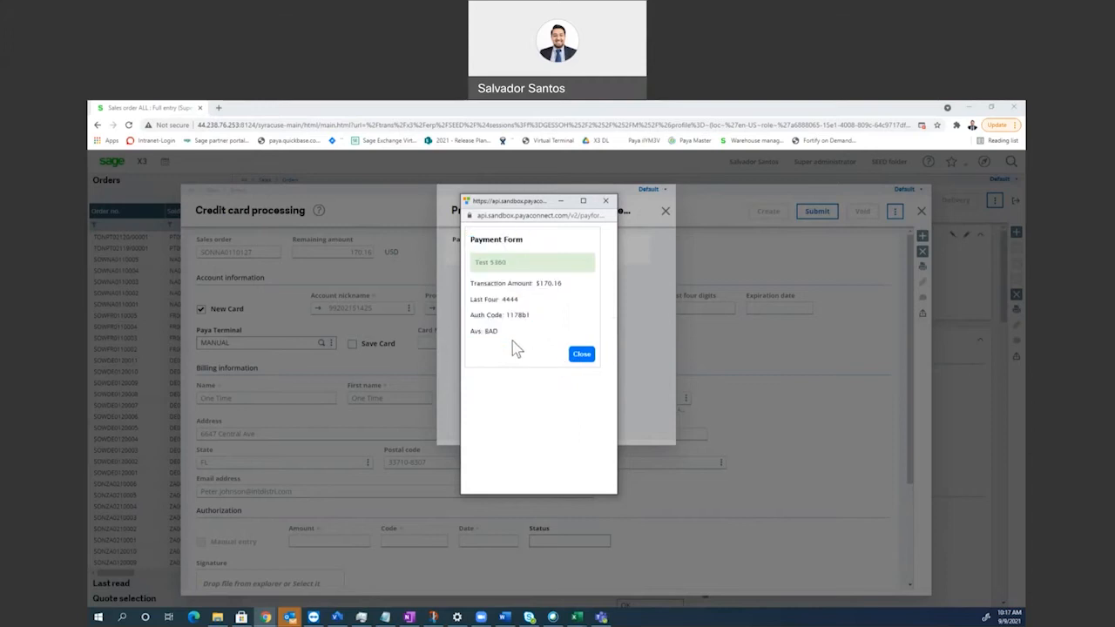
click(582, 355)
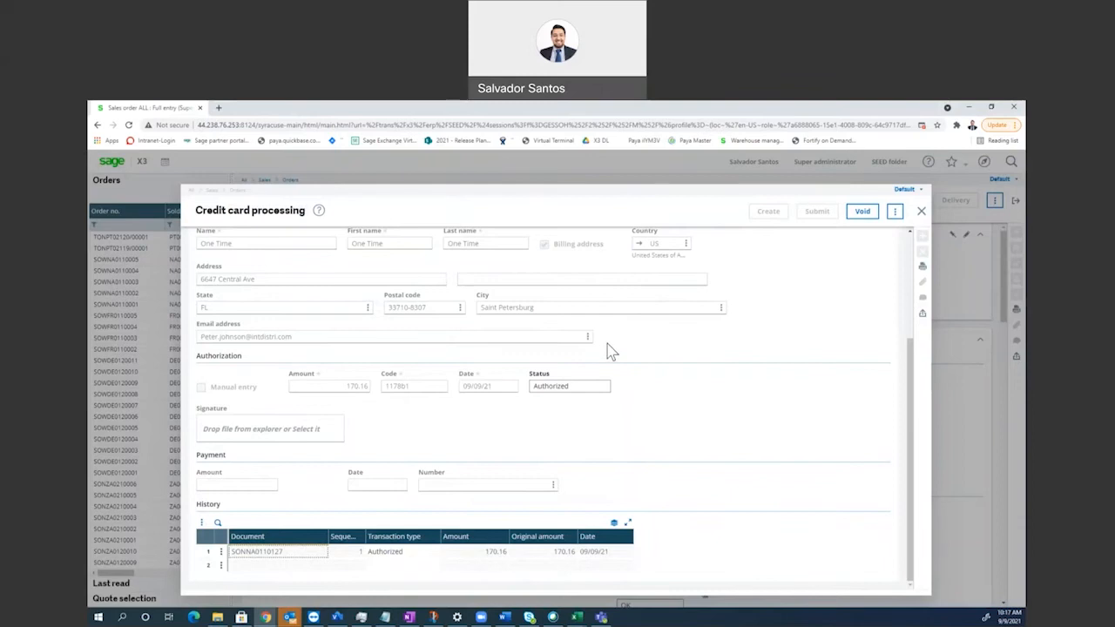
scroll(609, 349, up, 3)
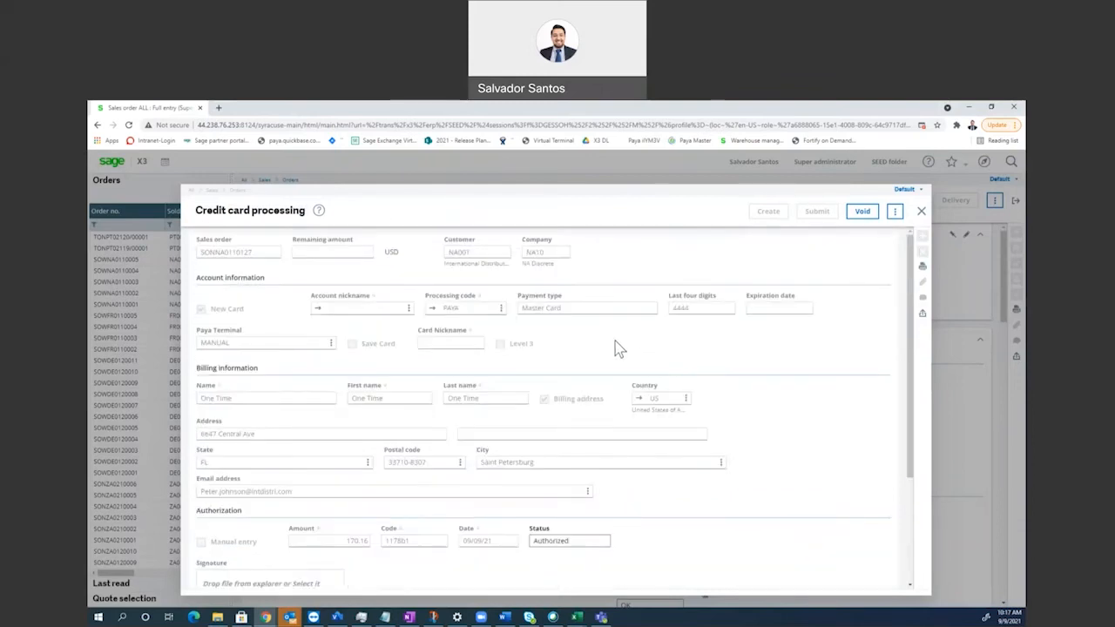
click(921, 211)
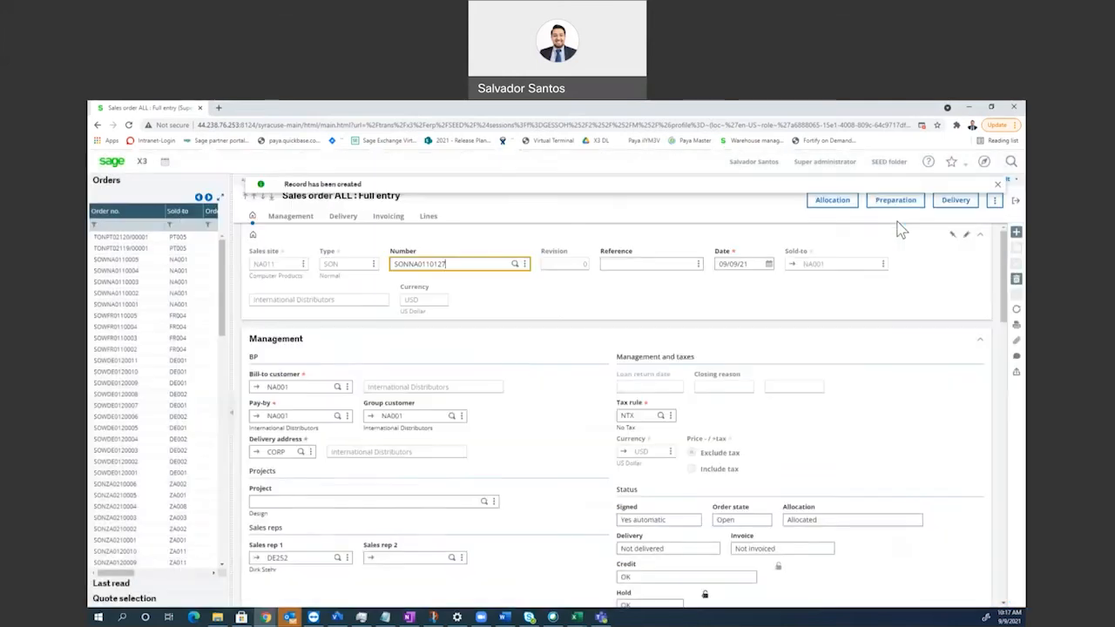
Step: Reopen the credit card processing details from the sales order's functions
scroll(781, 273, down, 4)
scroll(781, 273, up, 4)
click(994, 202)
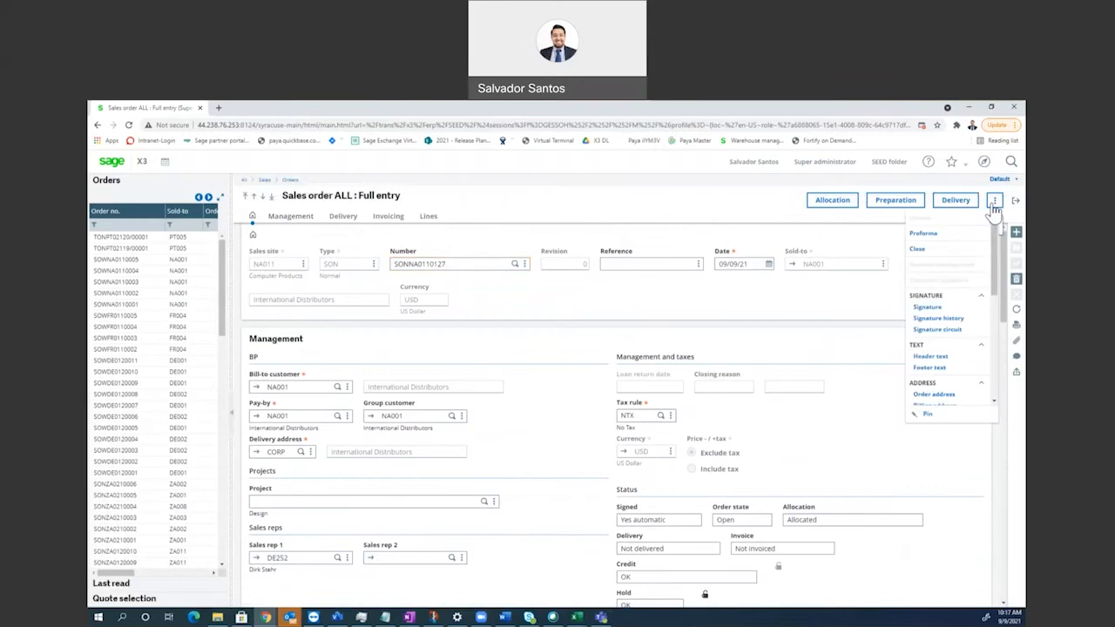
scroll(963, 300, down, 5)
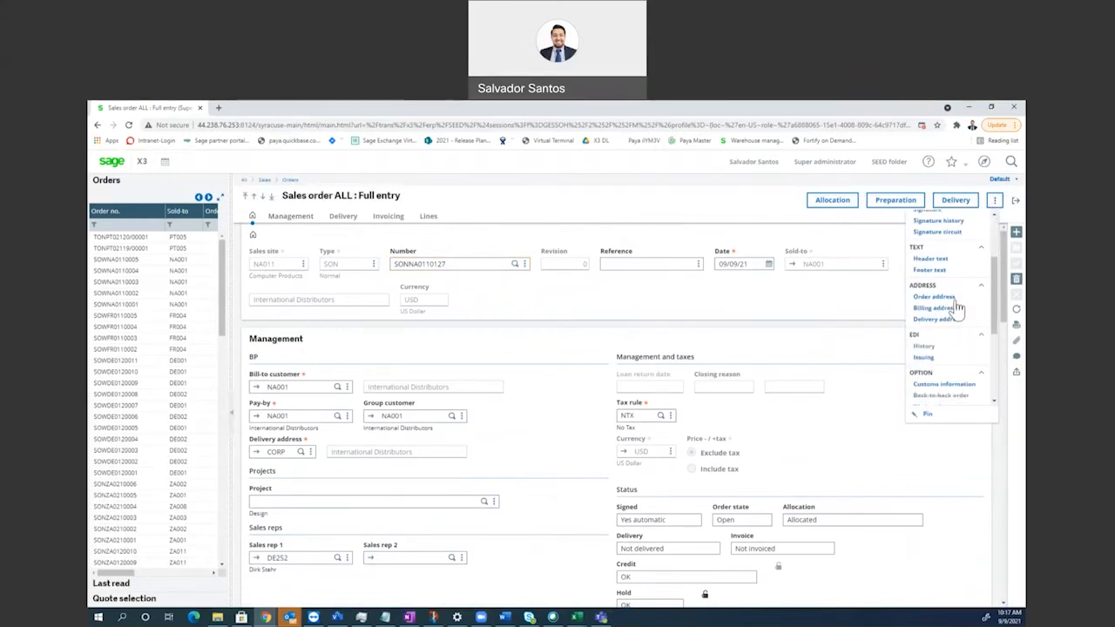
scroll(952, 301, down, 2)
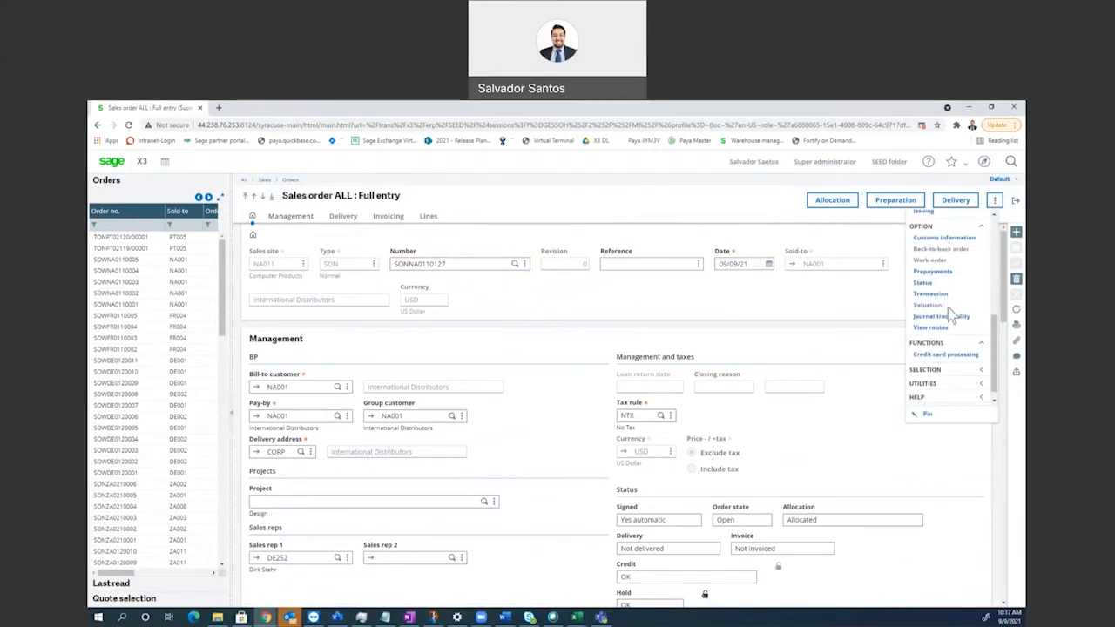
click(952, 355)
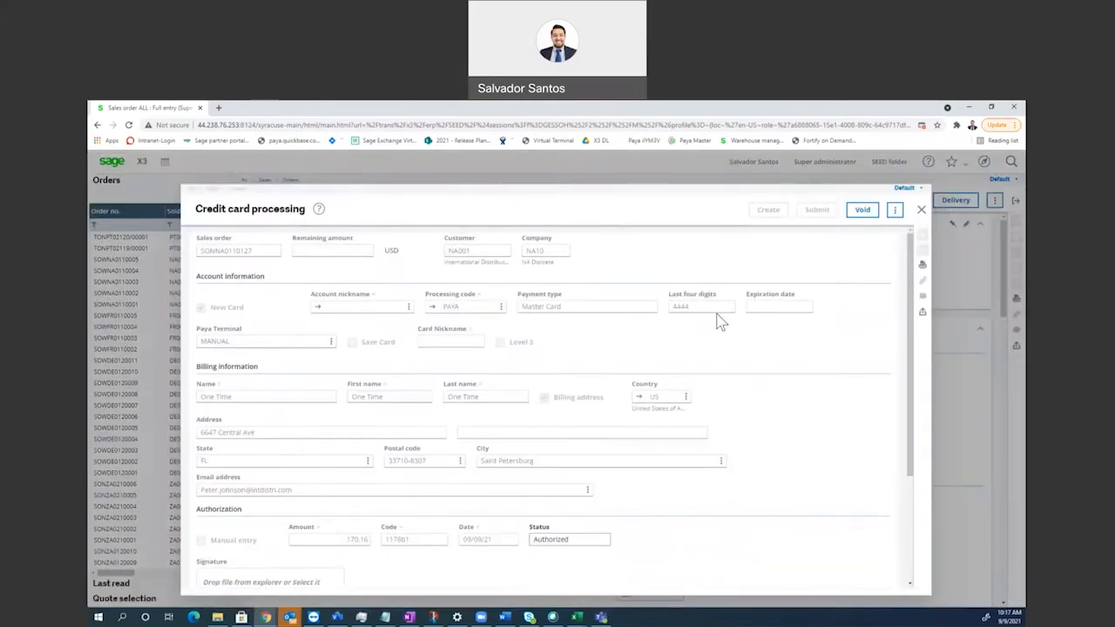
Step: Examine the payment's authorization status, card details and transaction history, and close the credit card processing window
scroll(715, 322, down, 3)
click(531, 393)
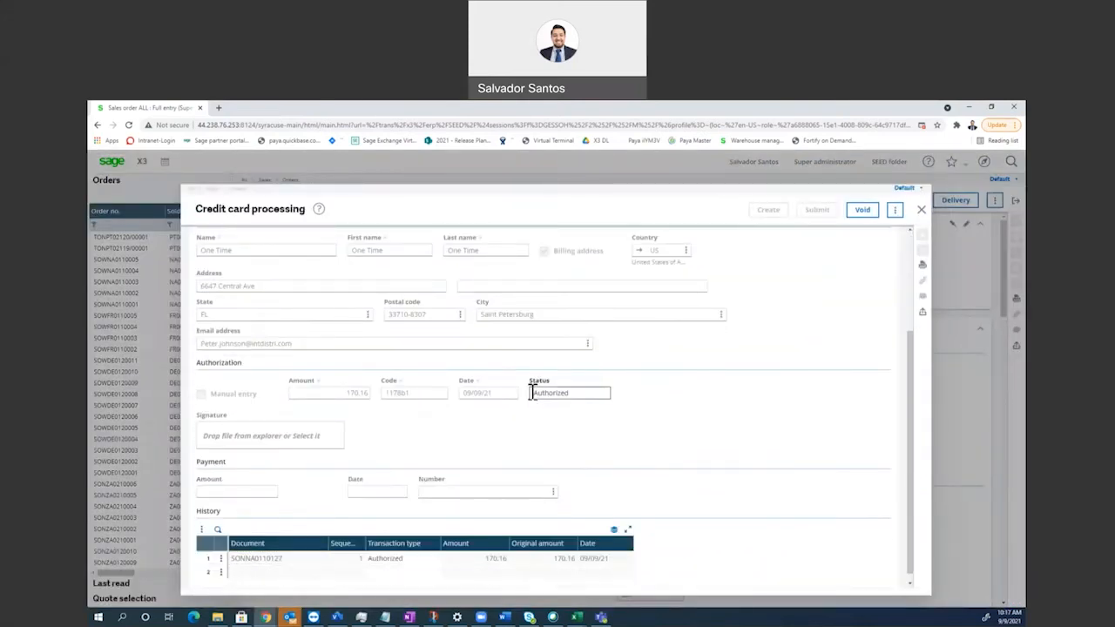
drag(531, 393, 590, 393)
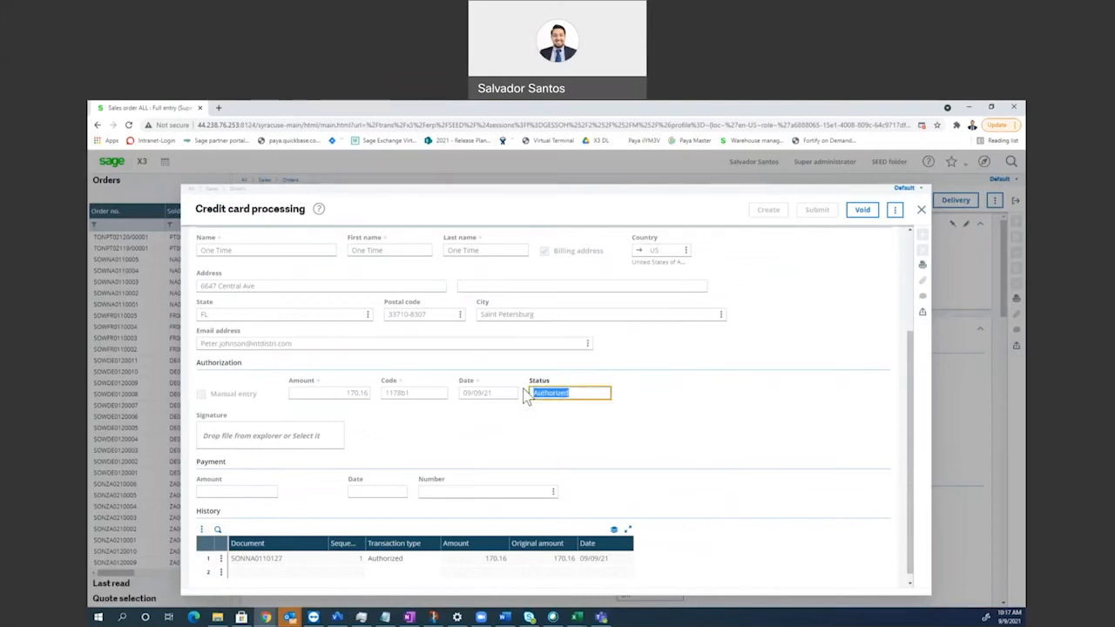
scroll(583, 406, up, 2)
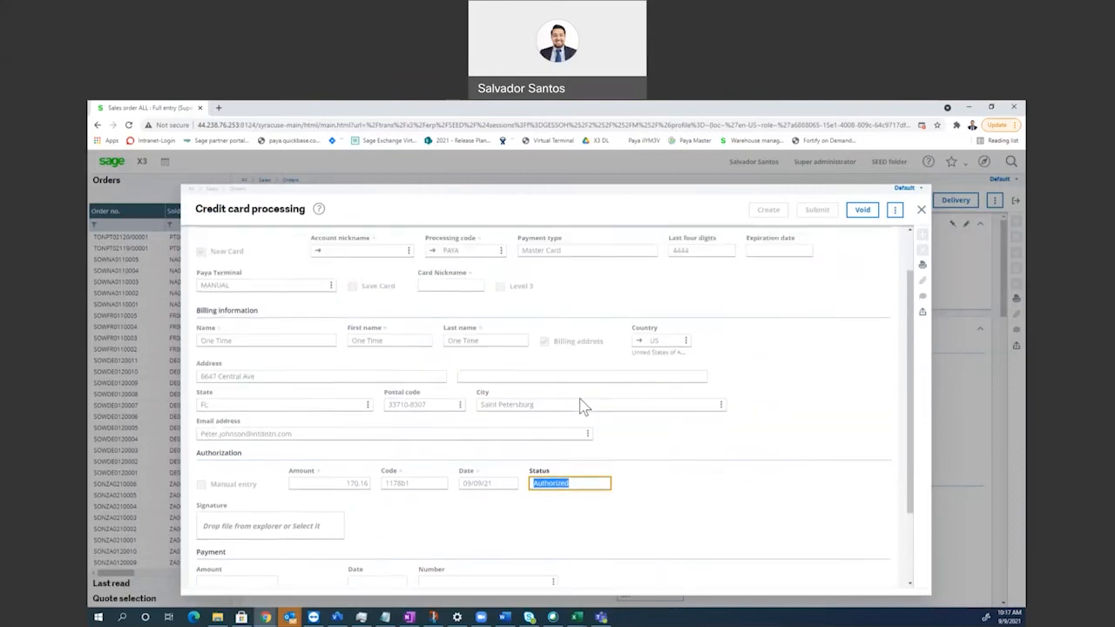
scroll(579, 406, up, 1)
scroll(577, 406, down, 3)
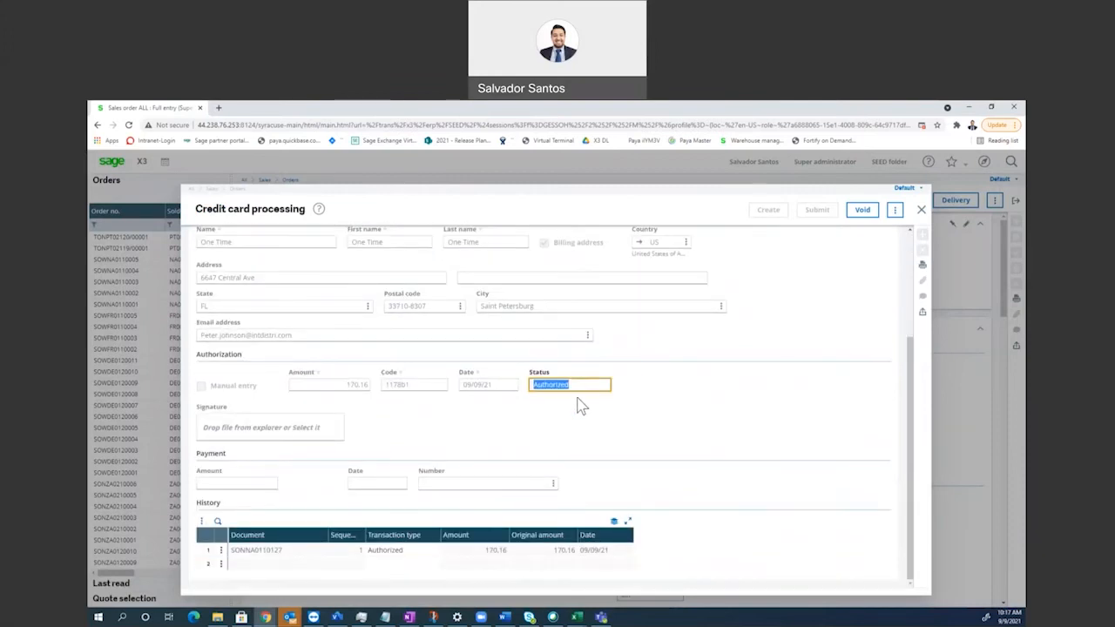
click(921, 210)
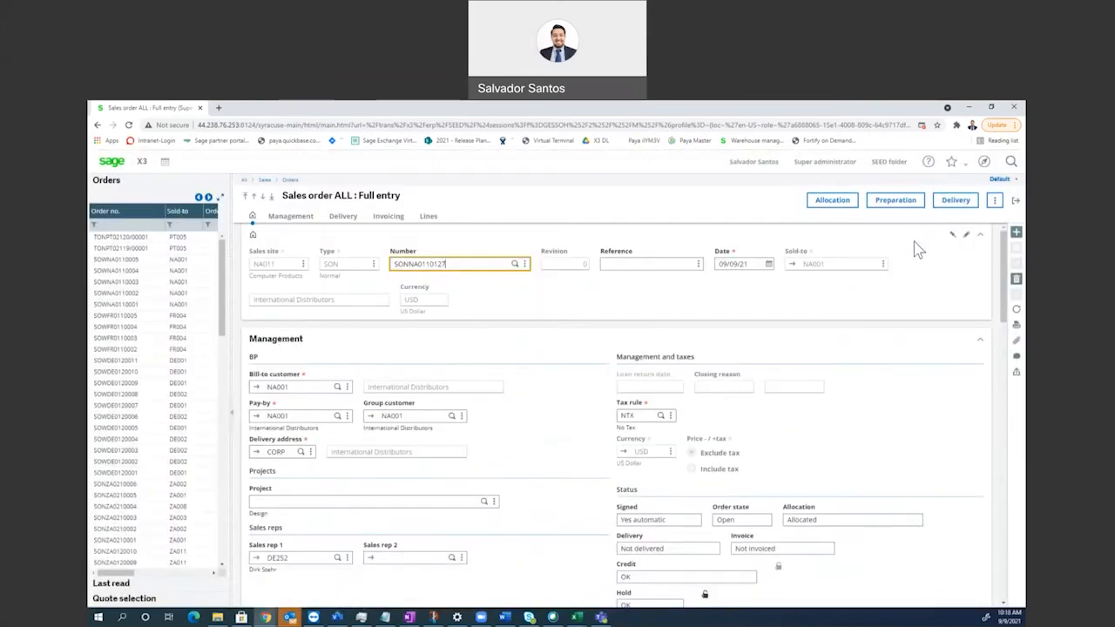
Step: Generate the delivery for the sales order, review its product line, and validate the delivery
click(956, 200)
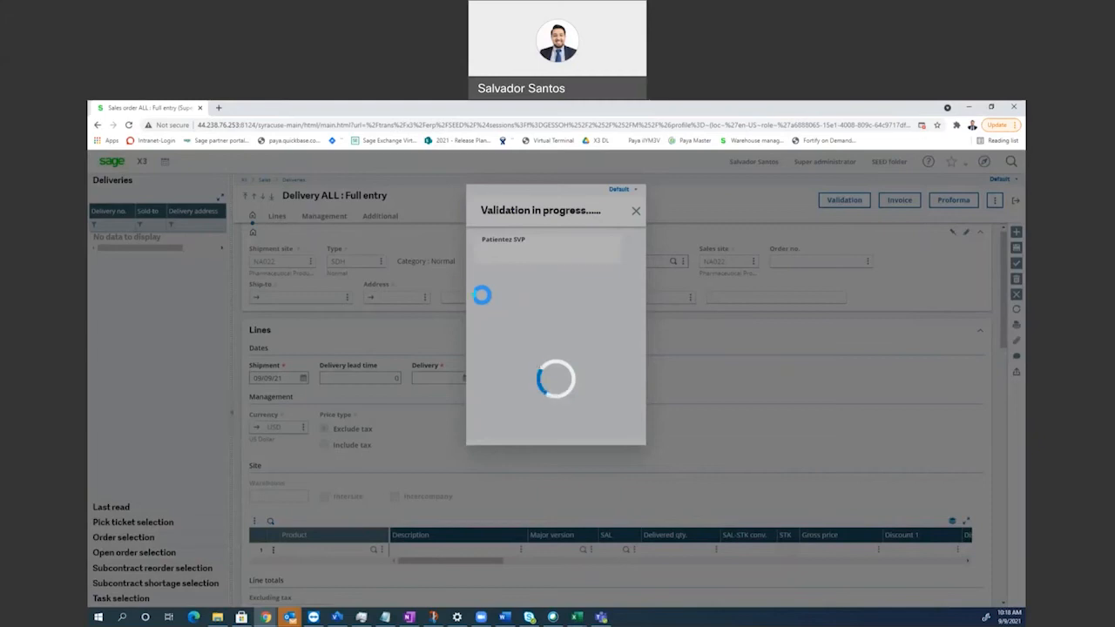
scroll(426, 287, down, 15)
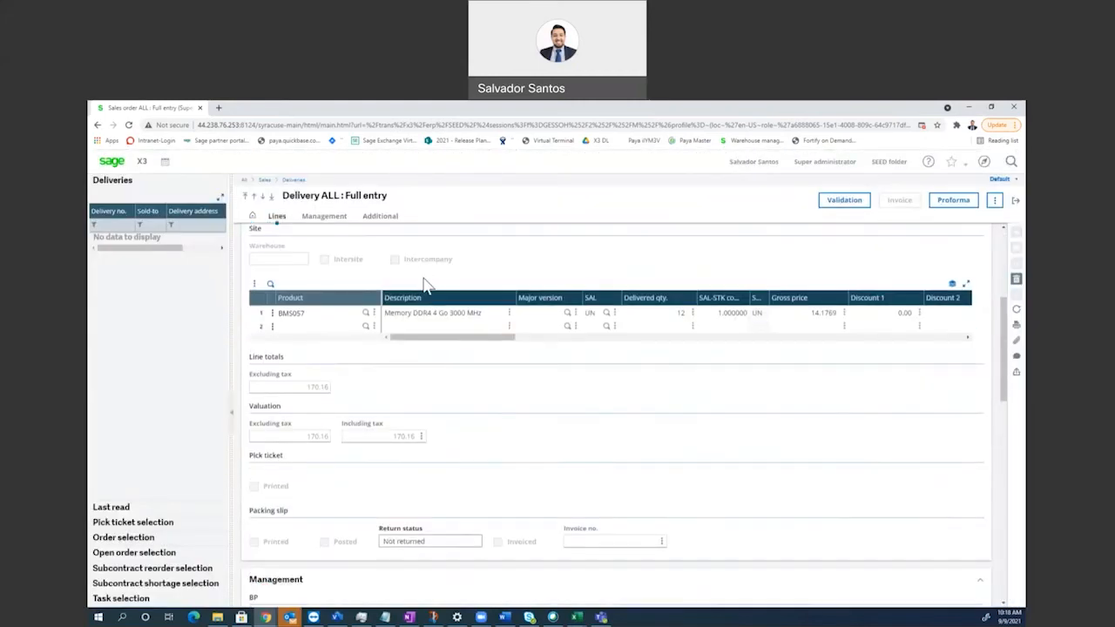
scroll(421, 286, up, 15)
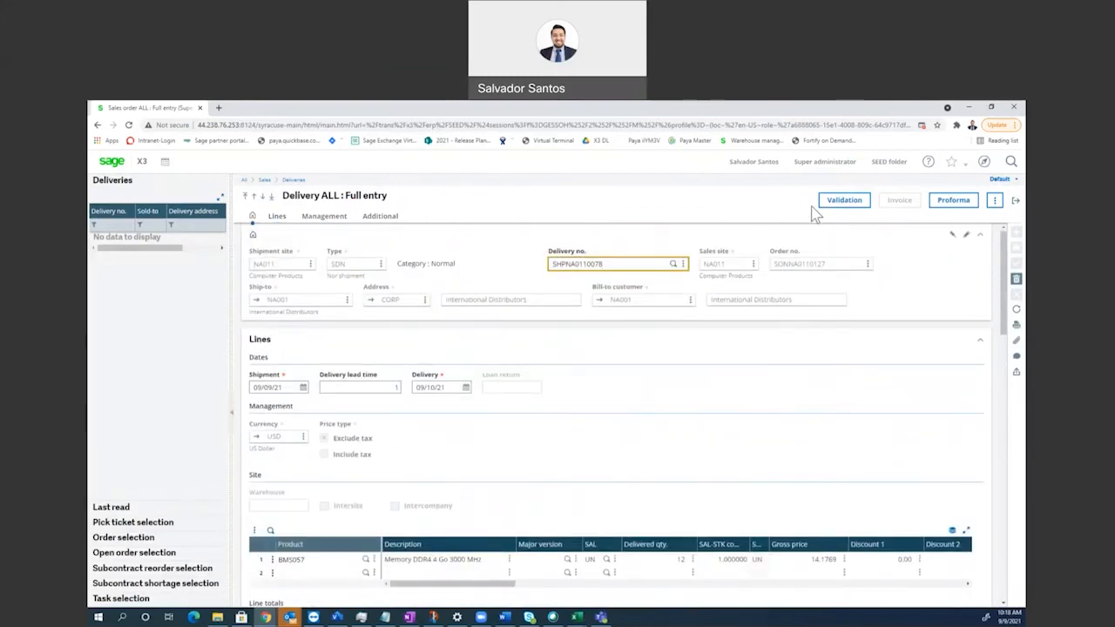
click(833, 207)
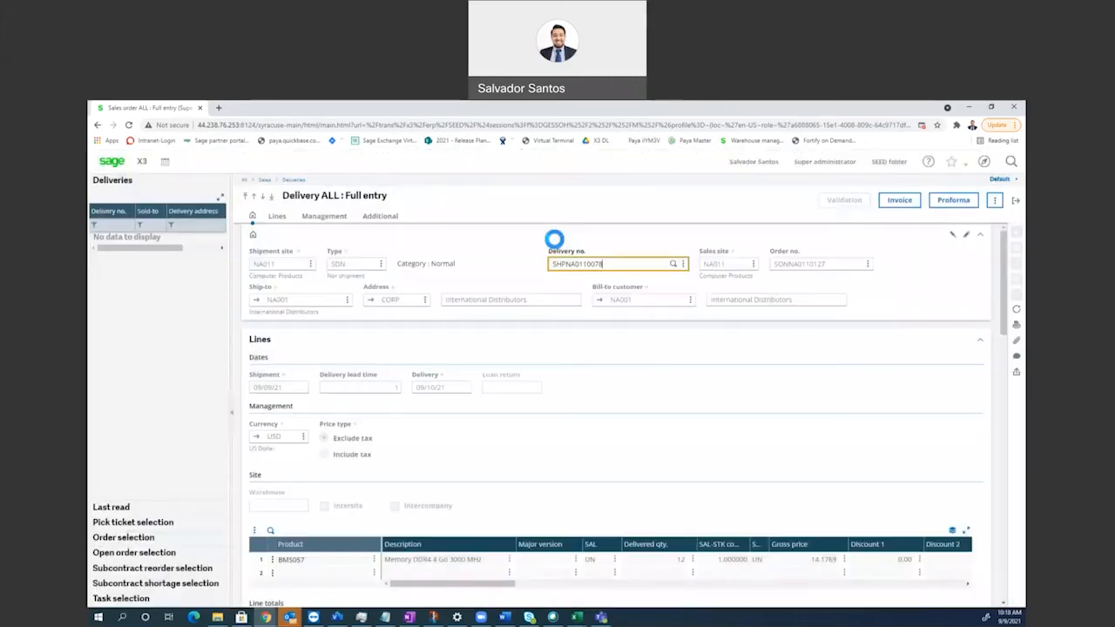
Step: Invoice the delivery using the ALL Full entry invoice transaction and review the invoice's lines and valuation
click(900, 200)
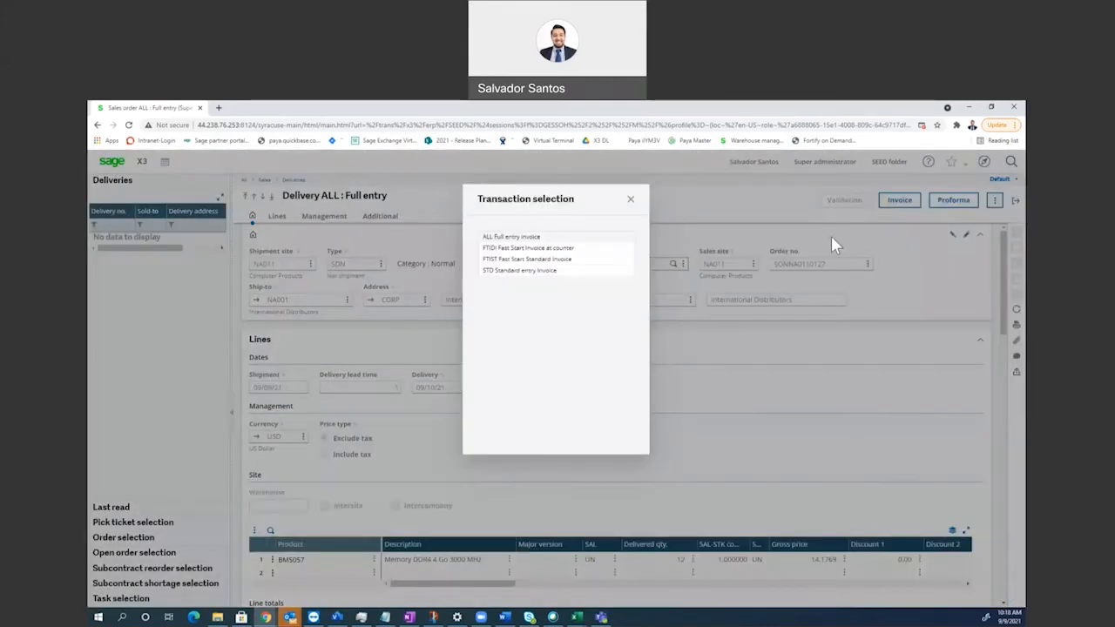
click(560, 241)
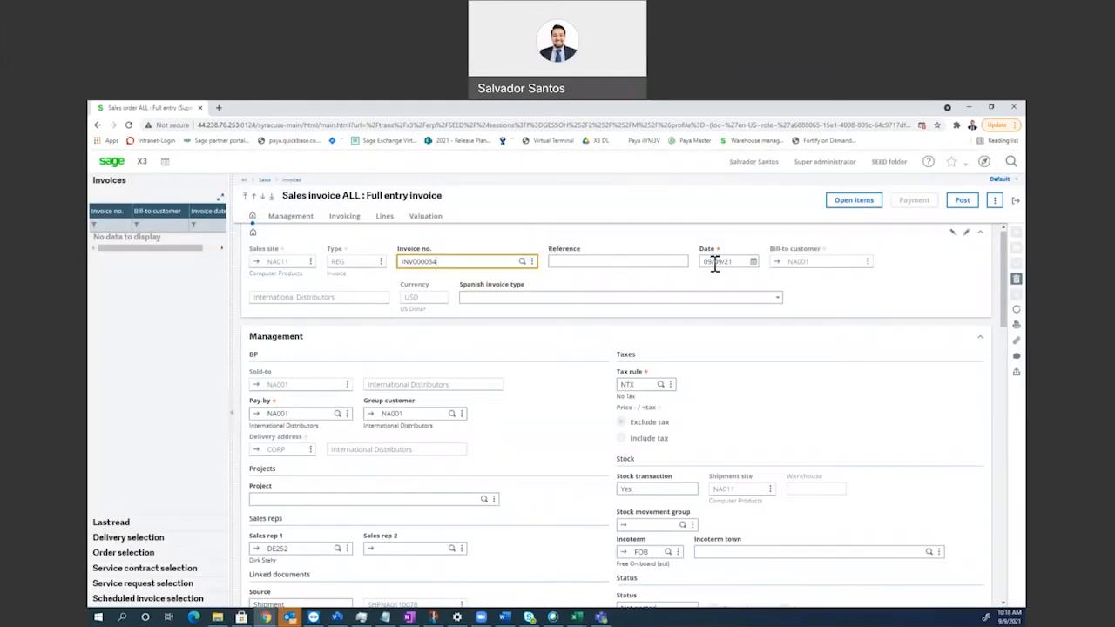
scroll(715, 266, down, 10)
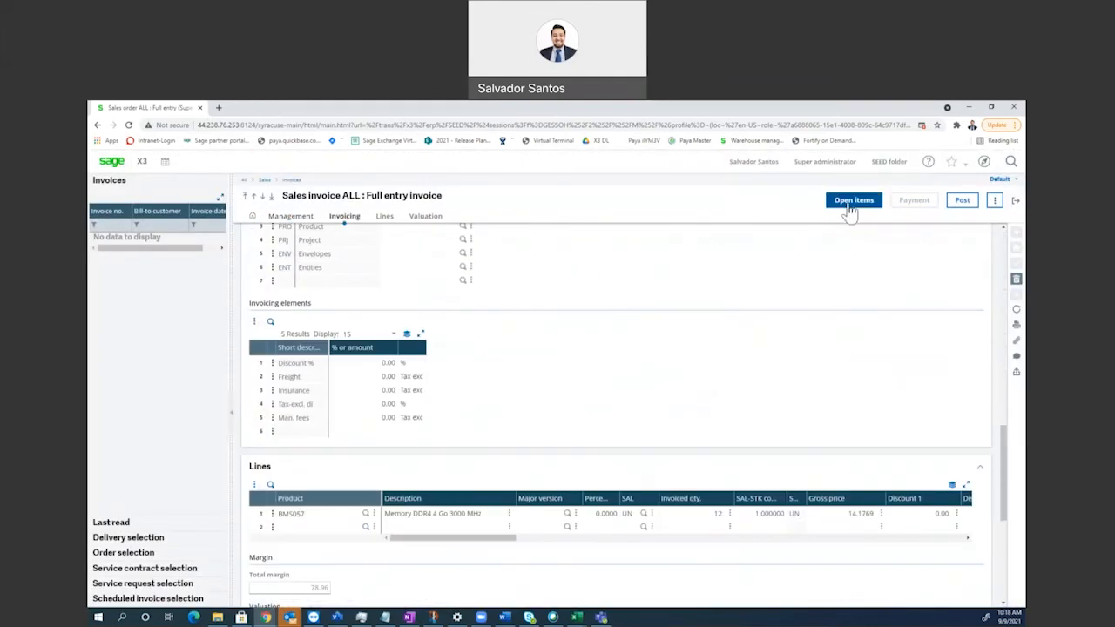
scroll(745, 262, down, 5)
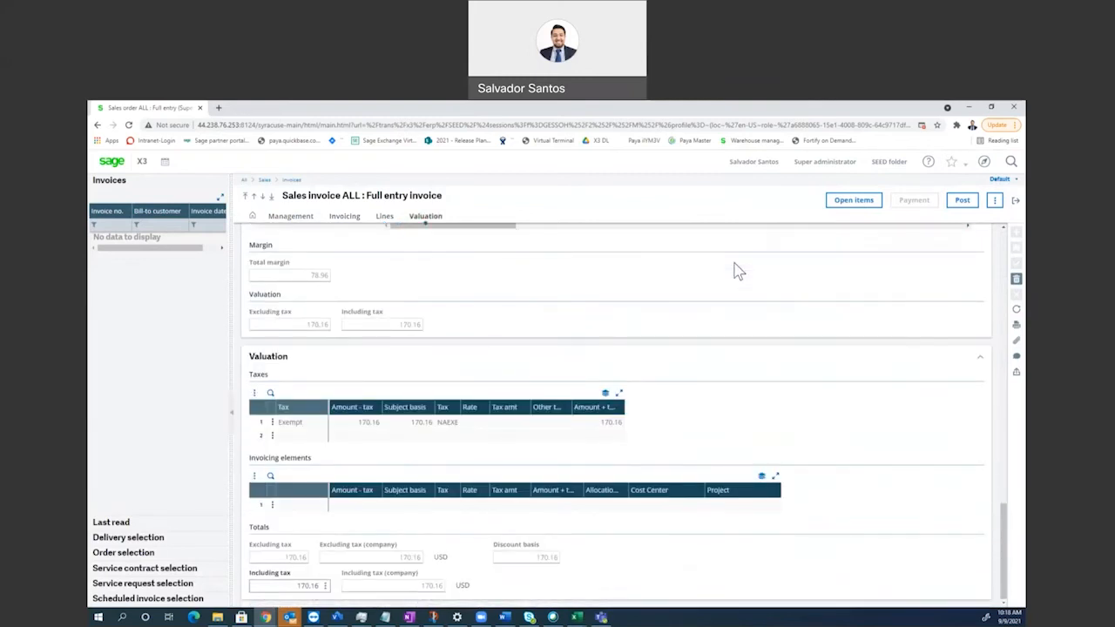
Step: Post the sales invoice and open its credit card processing details
scroll(736, 265, up, 15)
click(962, 200)
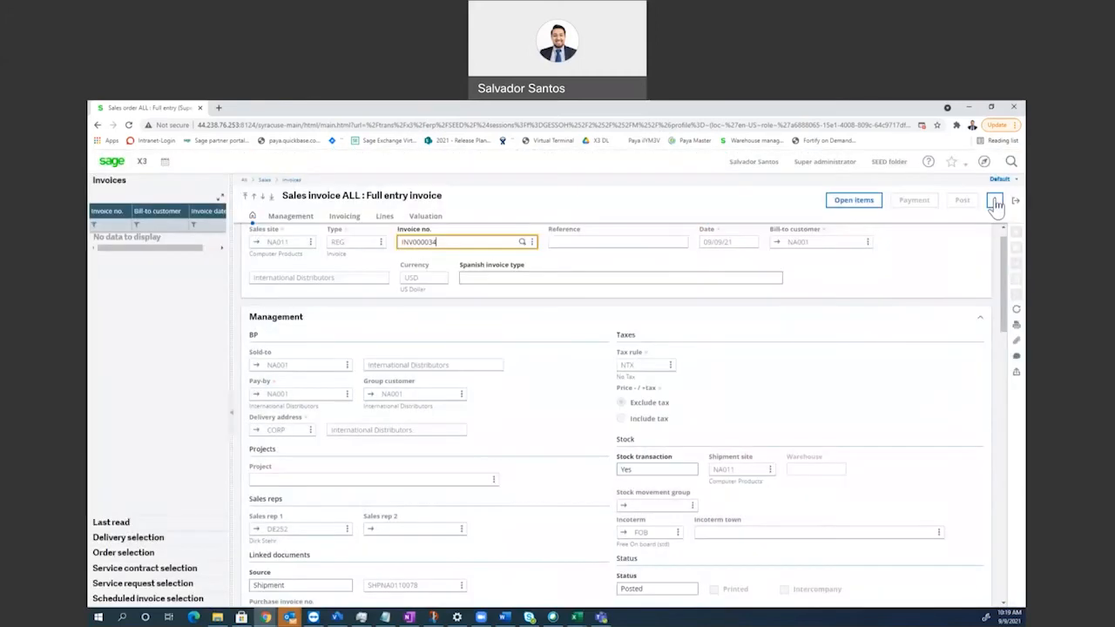
click(994, 202)
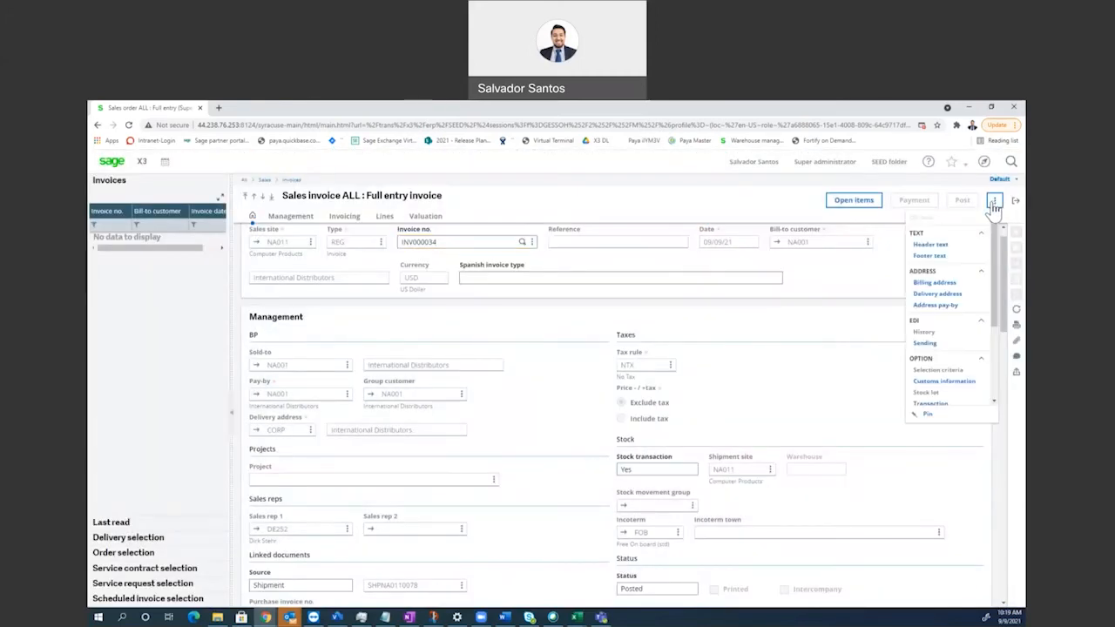
scroll(954, 351, down, 1)
click(951, 344)
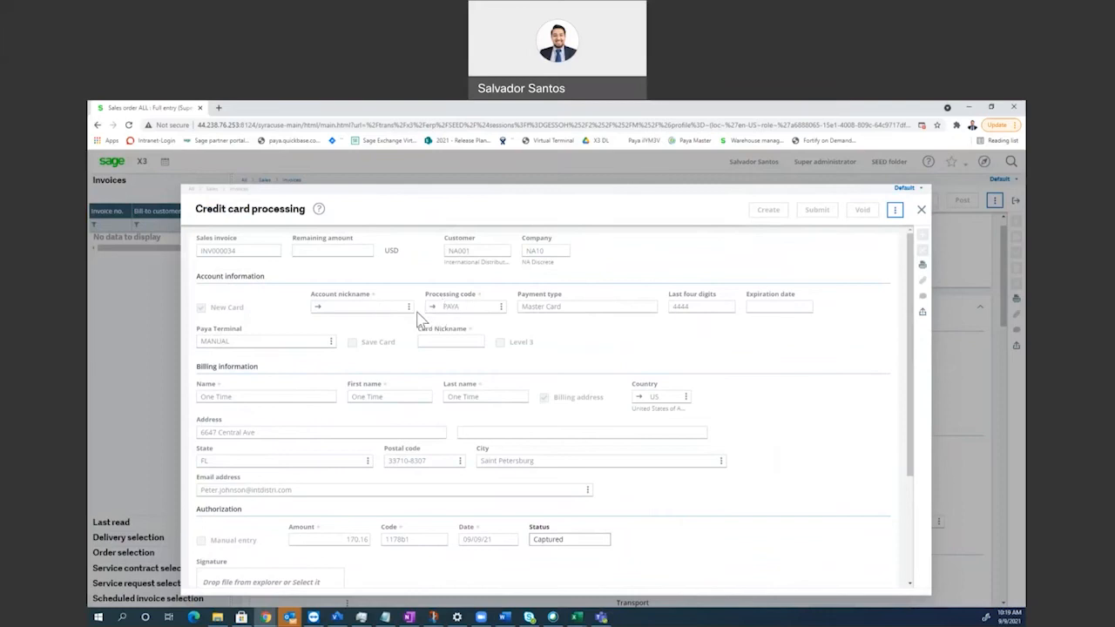
Step: Examine the invoice payment's authorization status, payment details and transaction history, and close the credit card processing window
scroll(427, 319, down, 3)
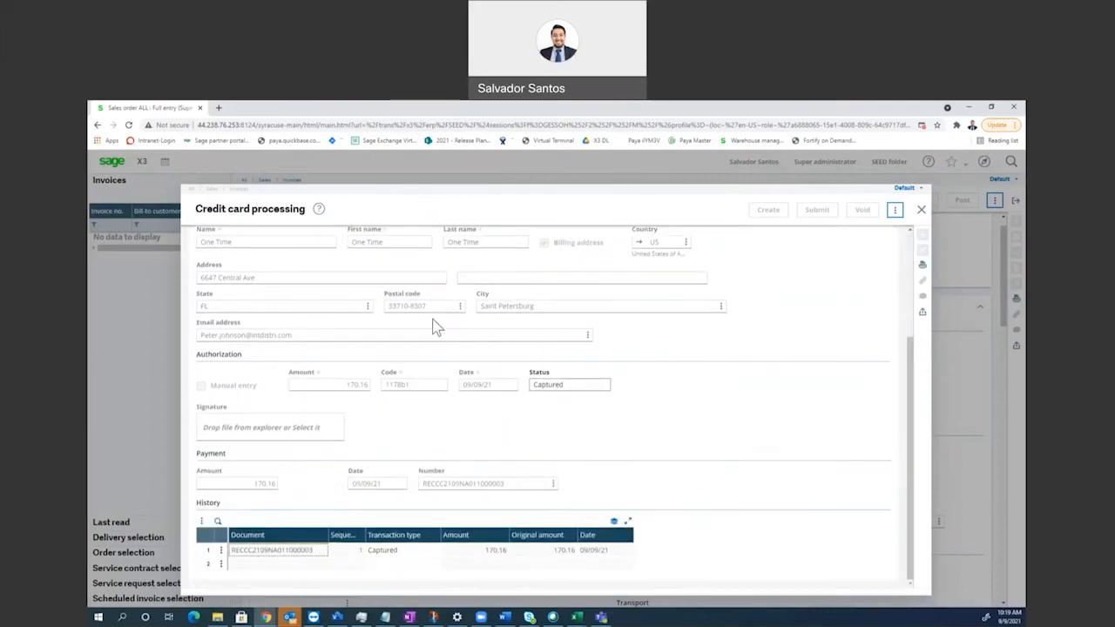
click(574, 386)
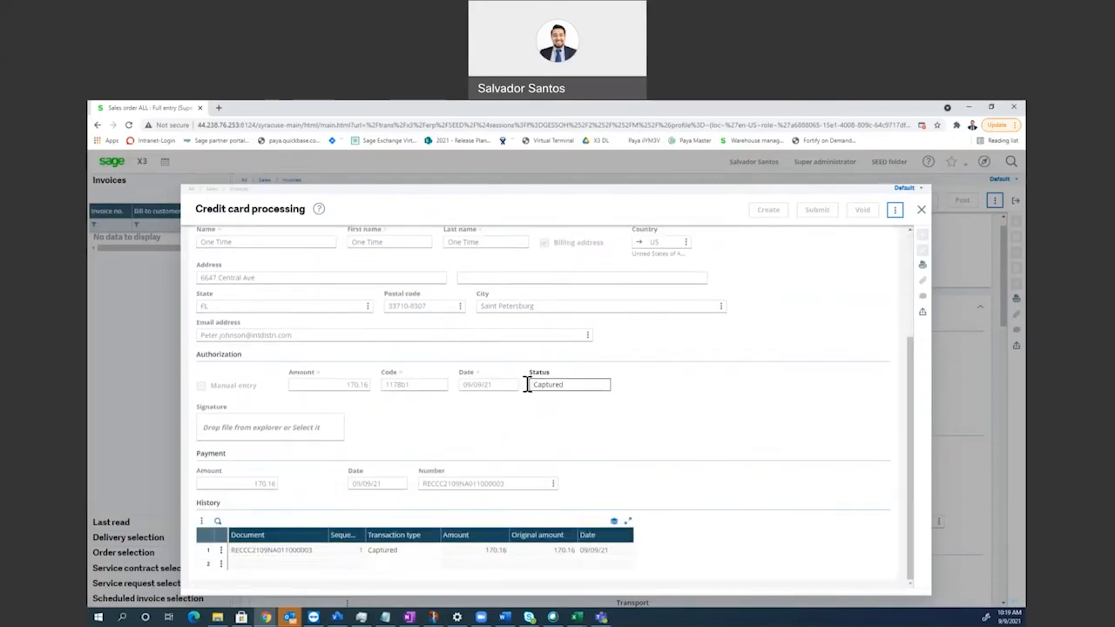
drag(553, 386, 519, 388)
click(921, 209)
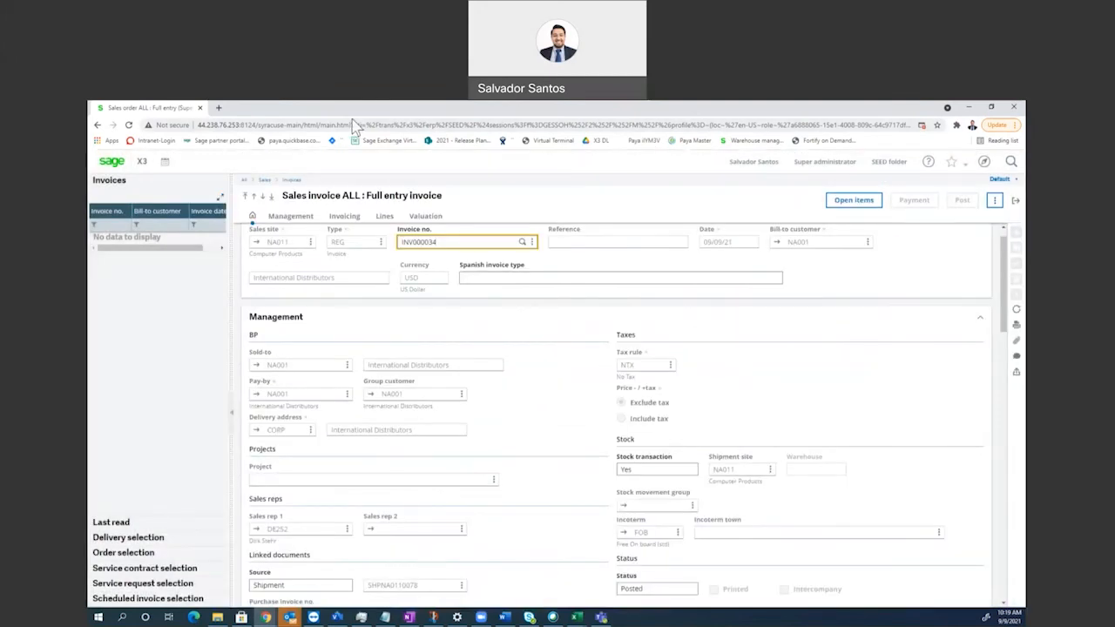
Step: Open the Paya iIYM3V sandbox portal in a new browser tab and try to log in with the saved credentials
click(219, 107)
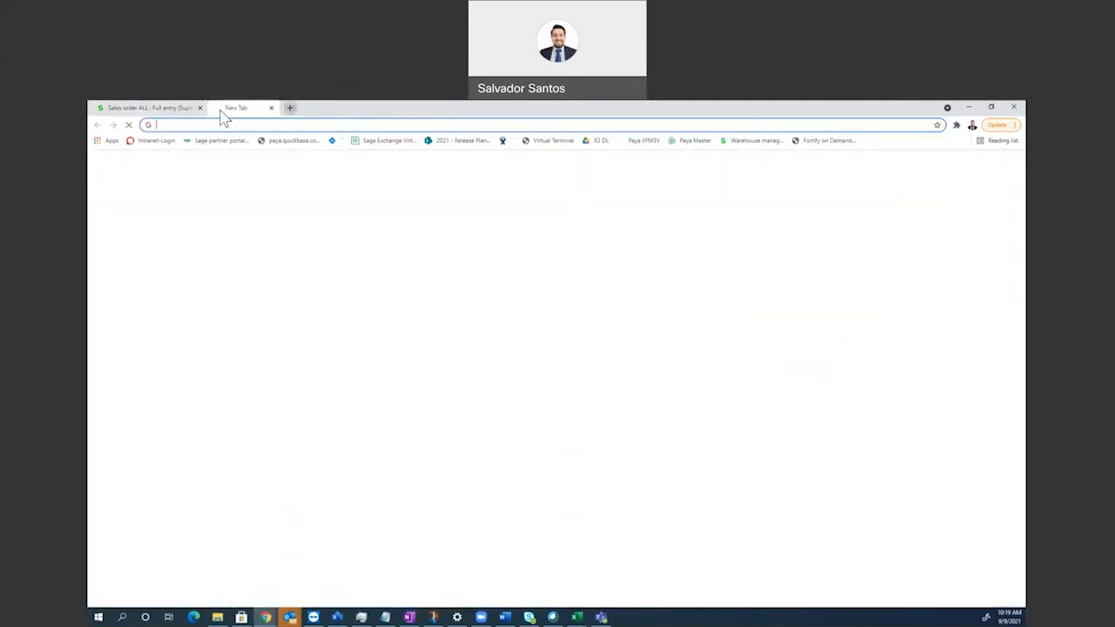
click(642, 141)
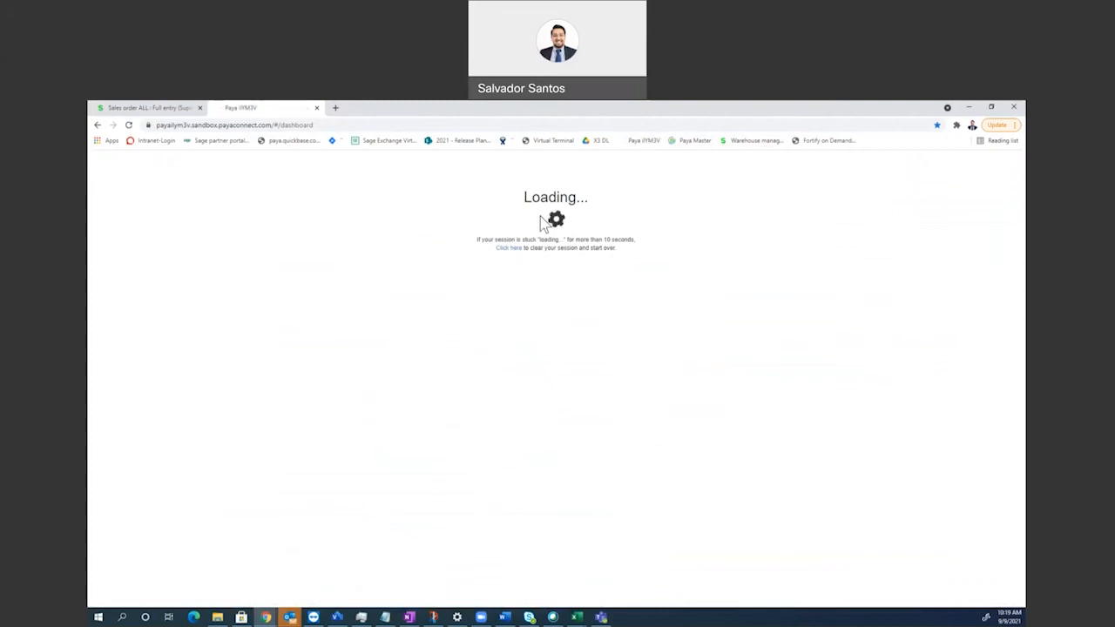
click(533, 246)
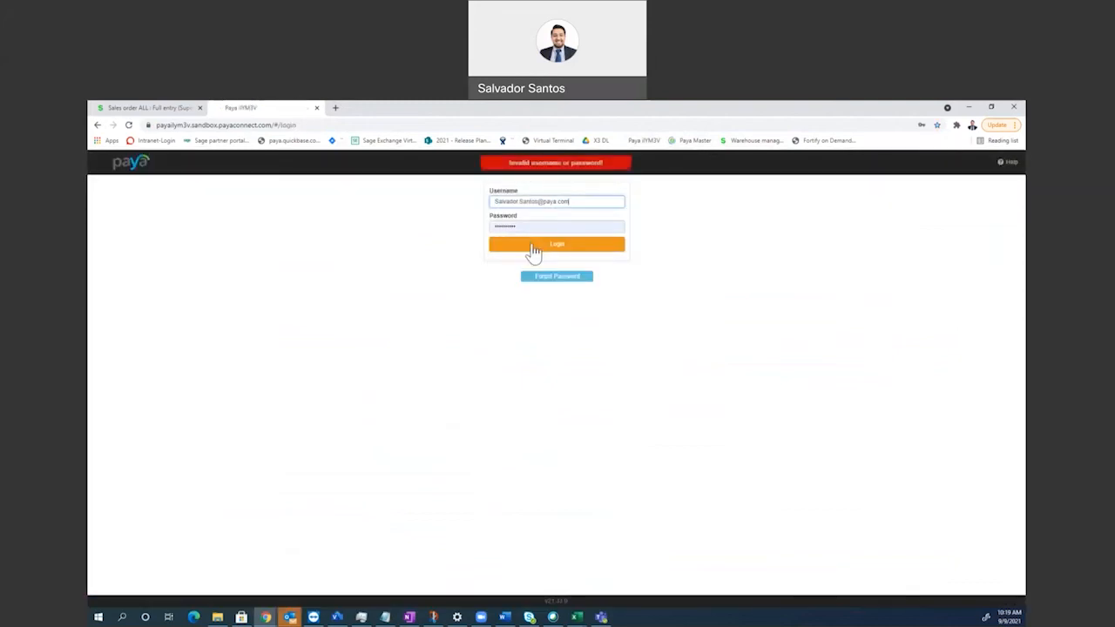
Step: Try to log in to the Paya portal again with a re-entered account password
double_click(538, 228)
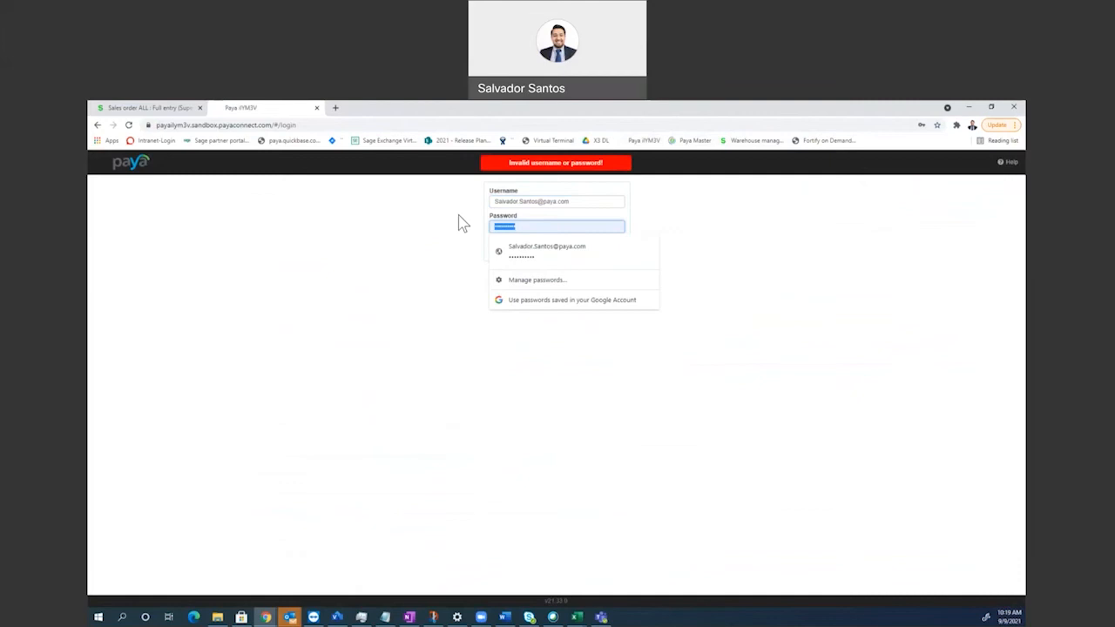
key(BackSpace)
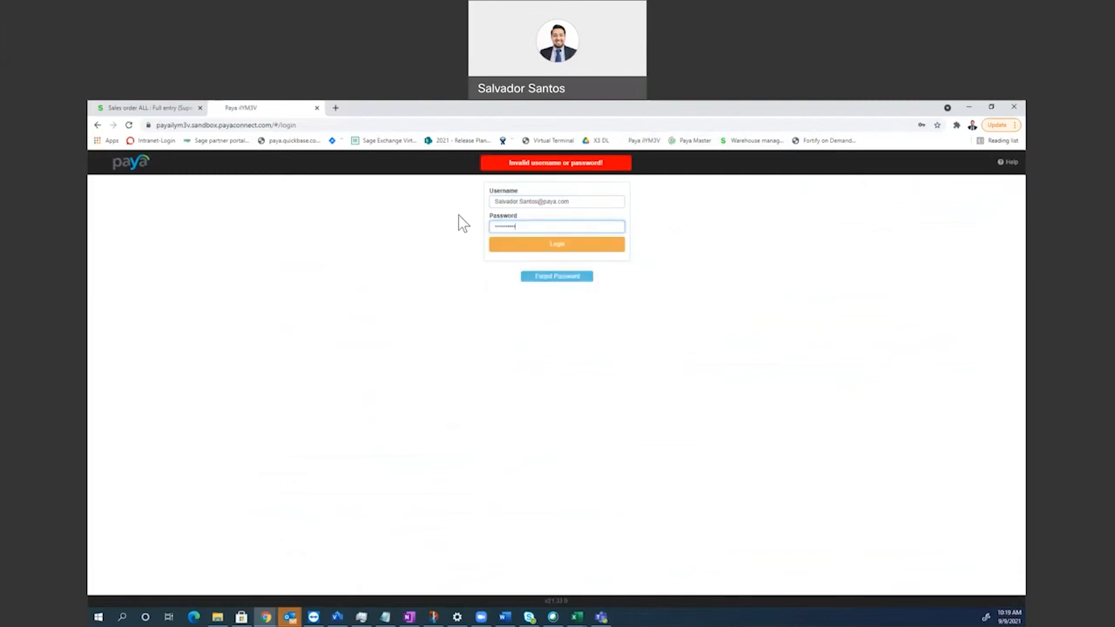
key(Return)
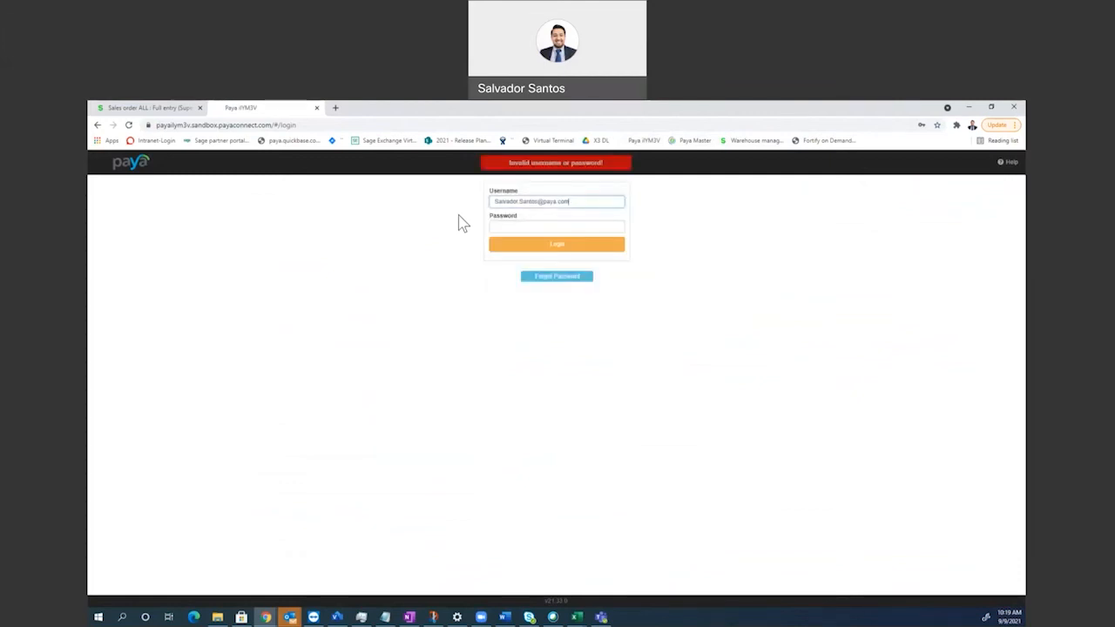
double_click(535, 229)
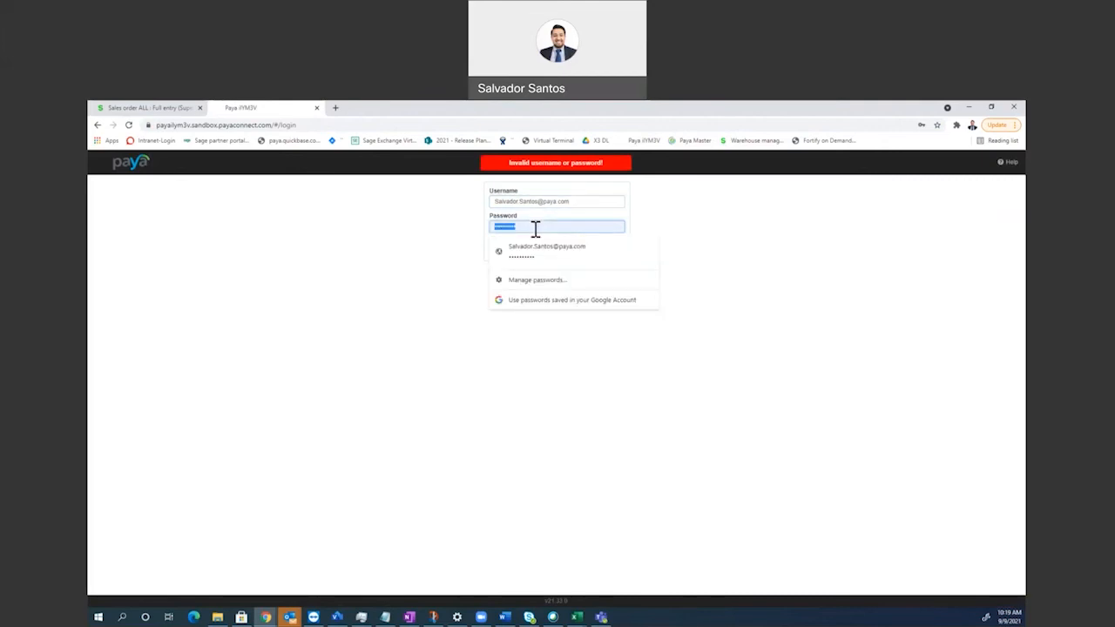
click(688, 224)
Step: Request a password reset for the account's username and decline the browser's offer to update the saved password
click(570, 284)
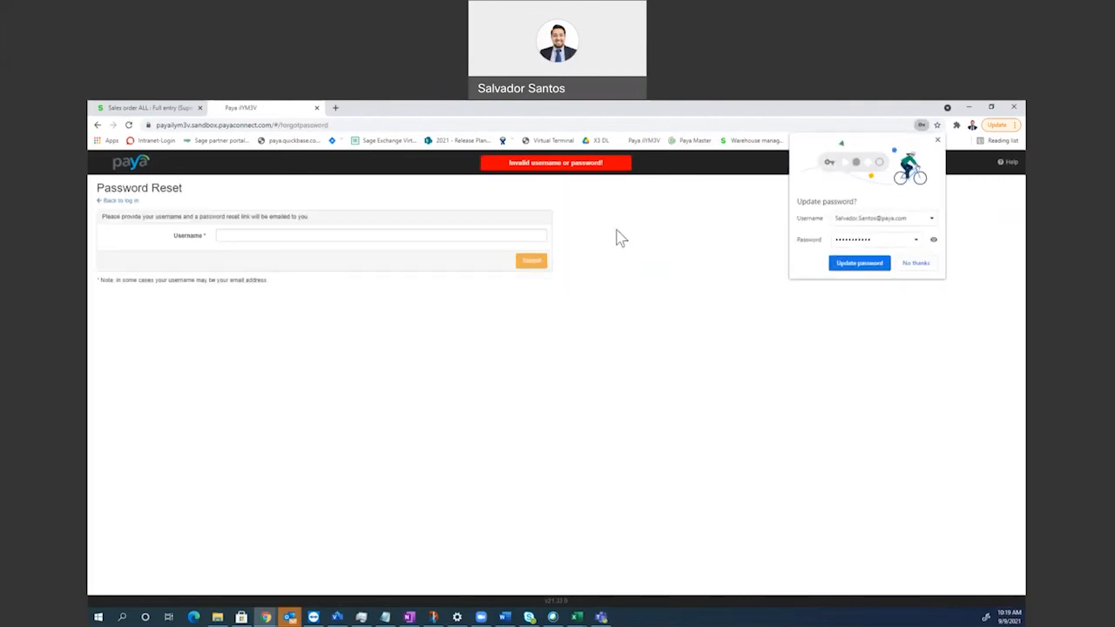
click(519, 237)
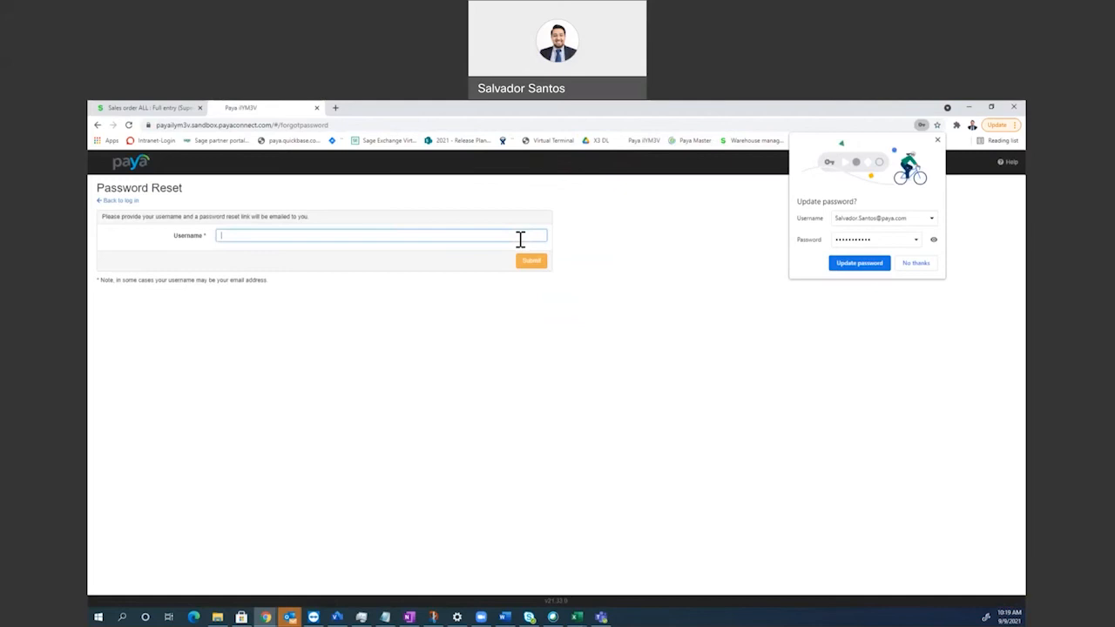
click(915, 241)
click(915, 243)
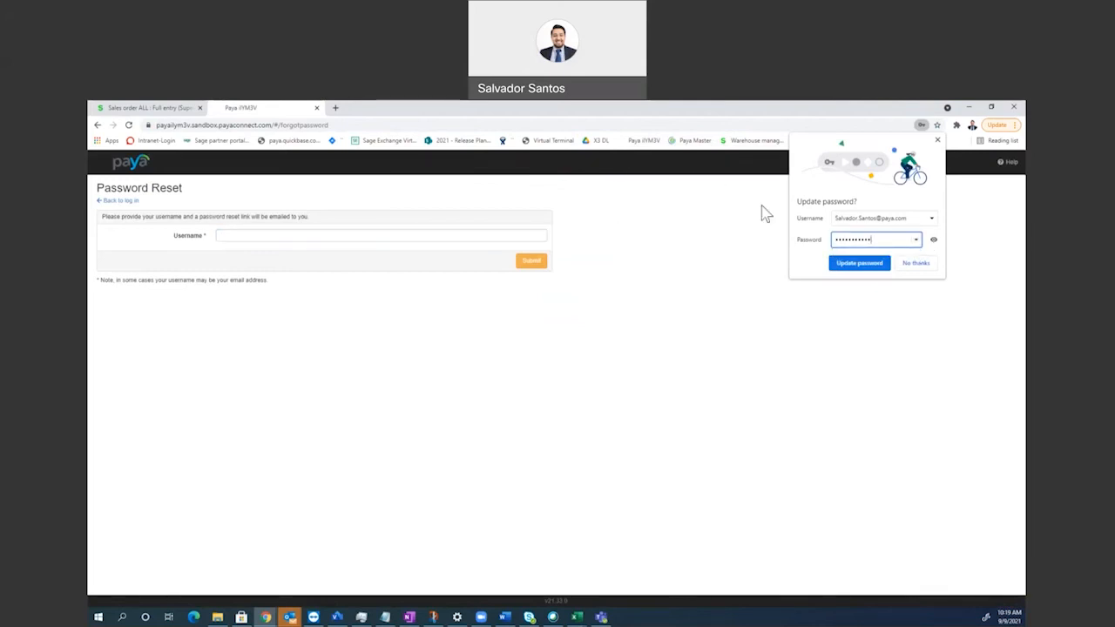
click(913, 263)
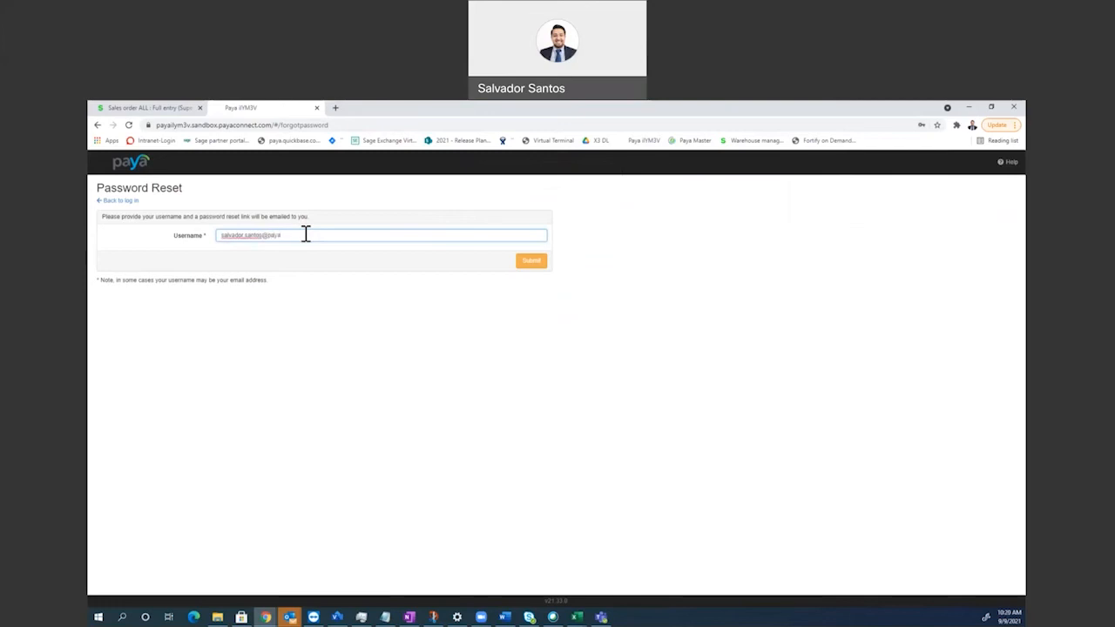
click(530, 260)
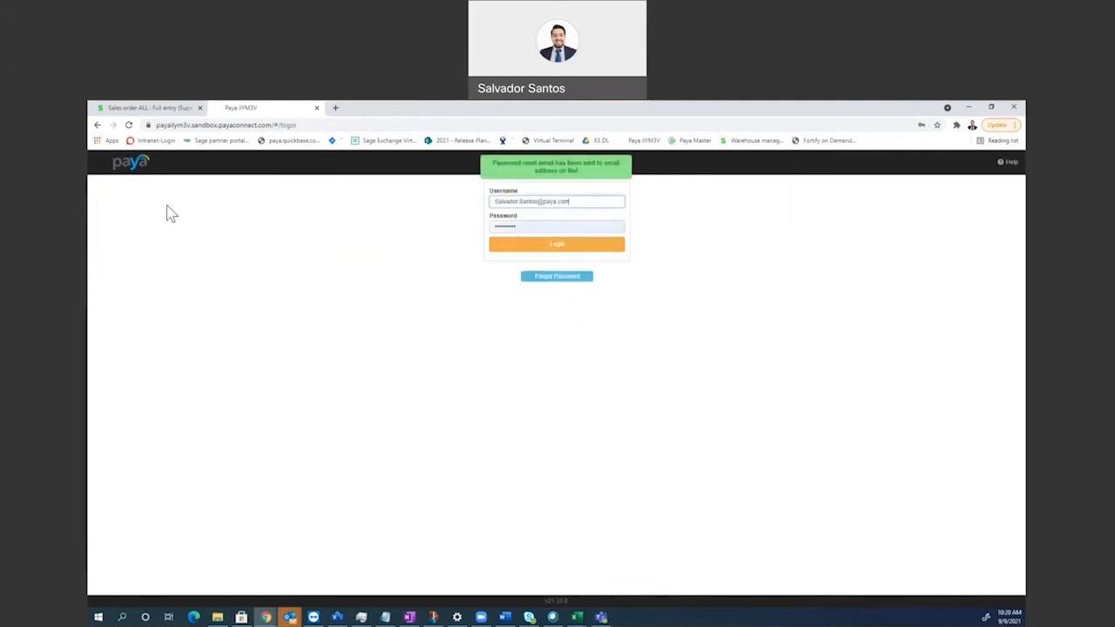
Step: Open the emailed Paya password reset link in a new browser tab
click(218, 123)
click(336, 124)
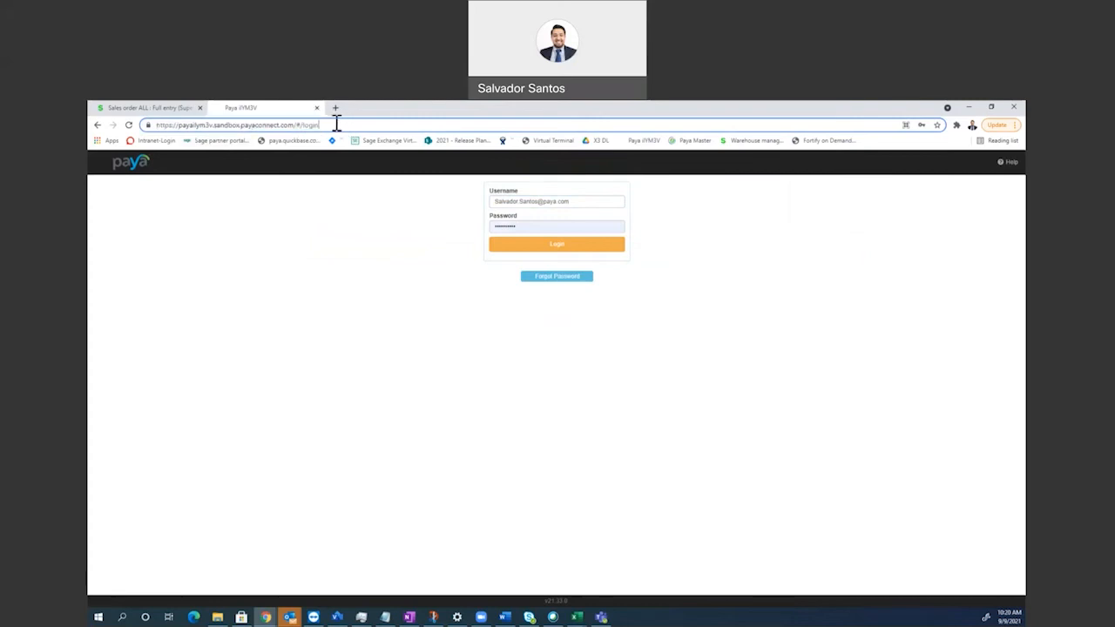
drag(344, 124, 139, 125)
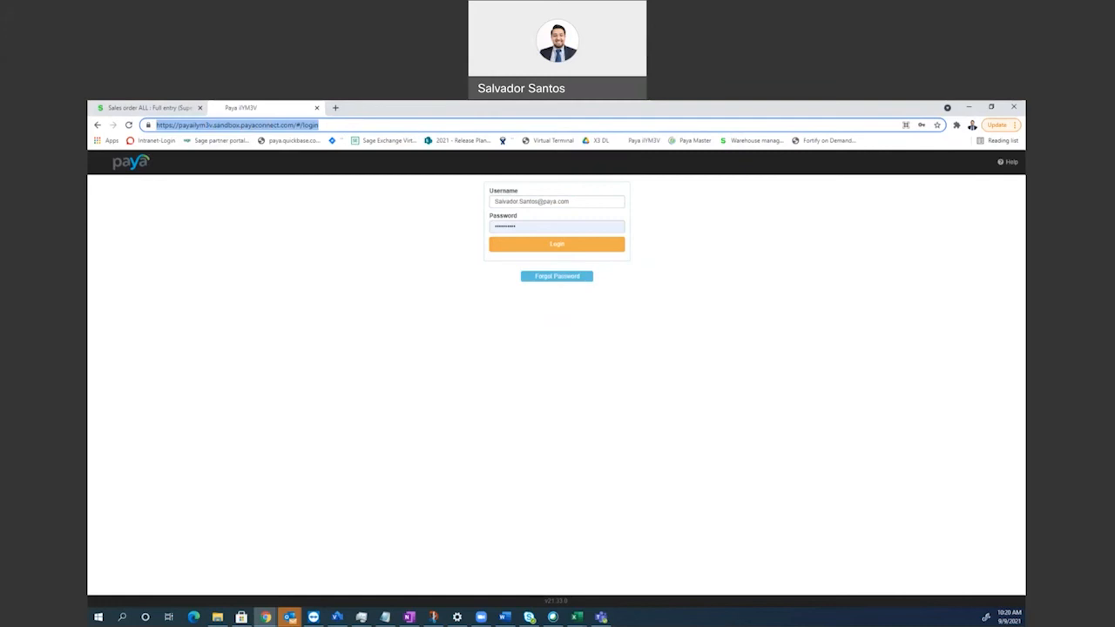
key(alt+Tab)
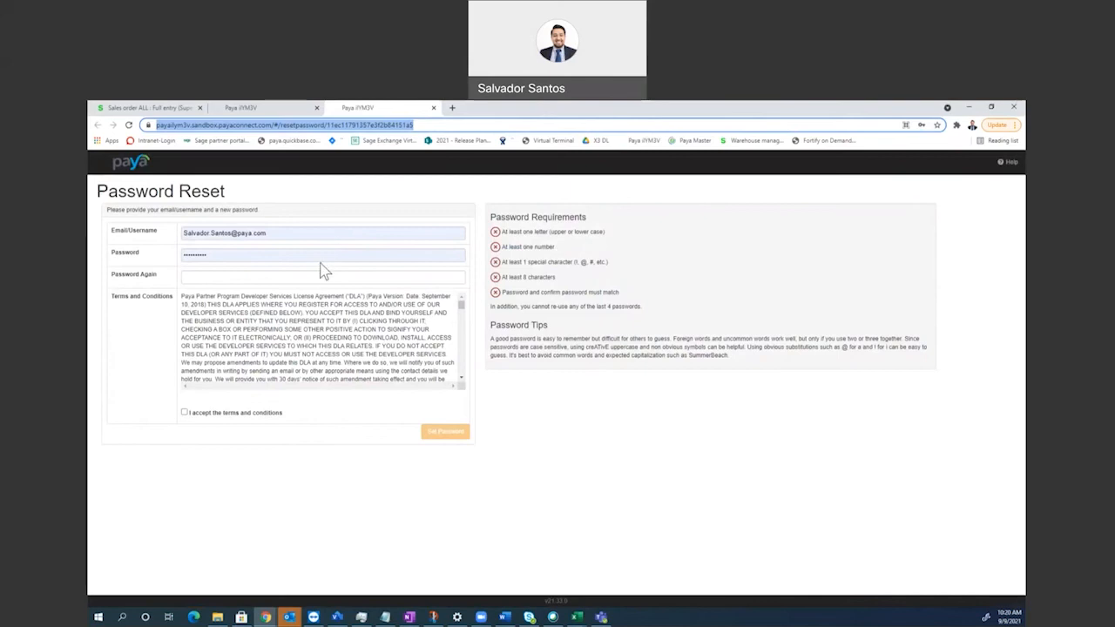
Step: Try to confirm the prefilled account password in the password reset form
click(315, 275)
click(327, 253)
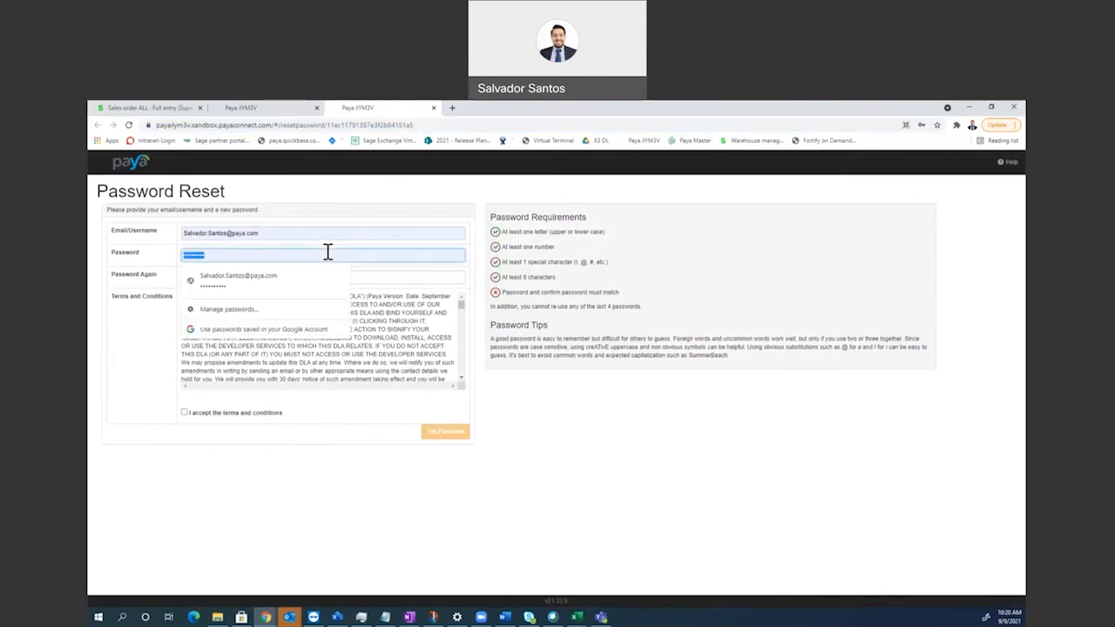
click(308, 279)
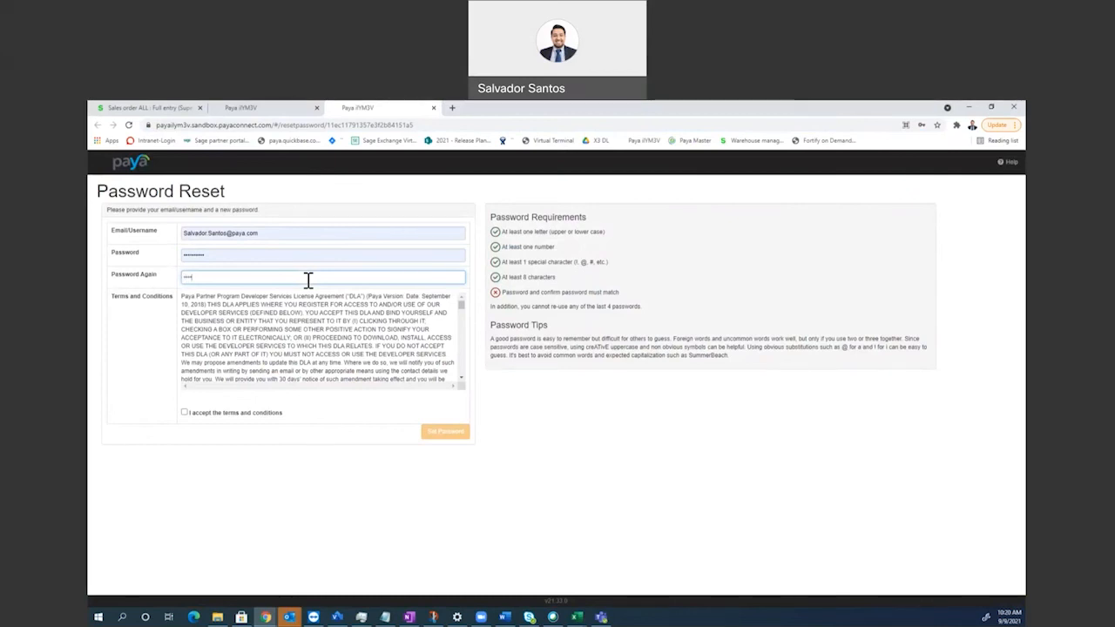
text(*)
Step: Replace the prefilled entry with the new account password and repeat it in the confirmation field
double_click(214, 256)
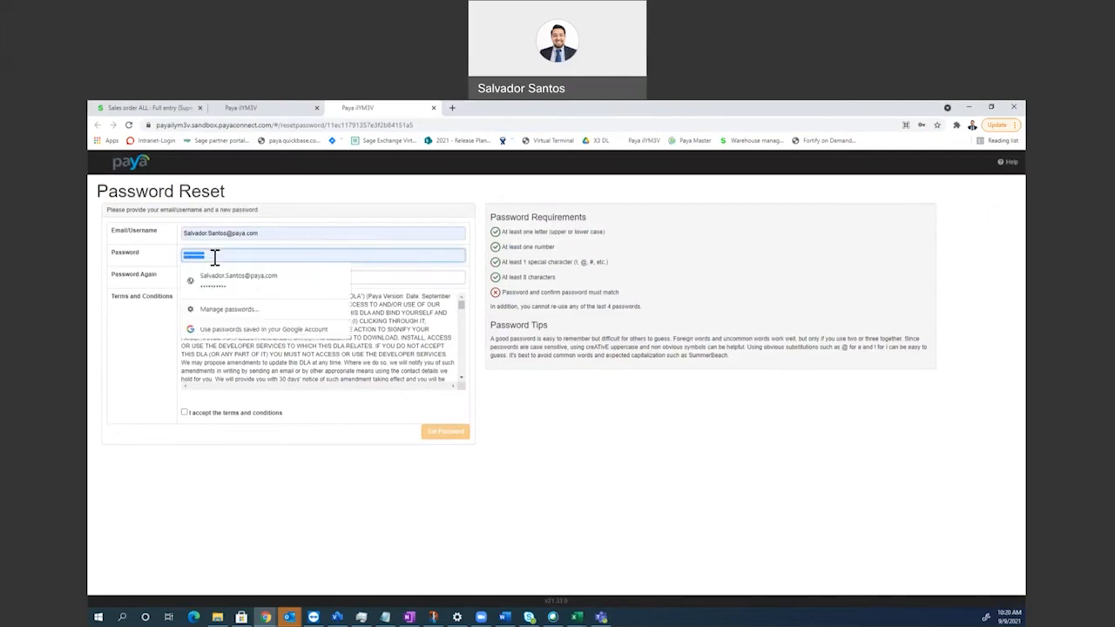
key(BackSpace)
text(*)
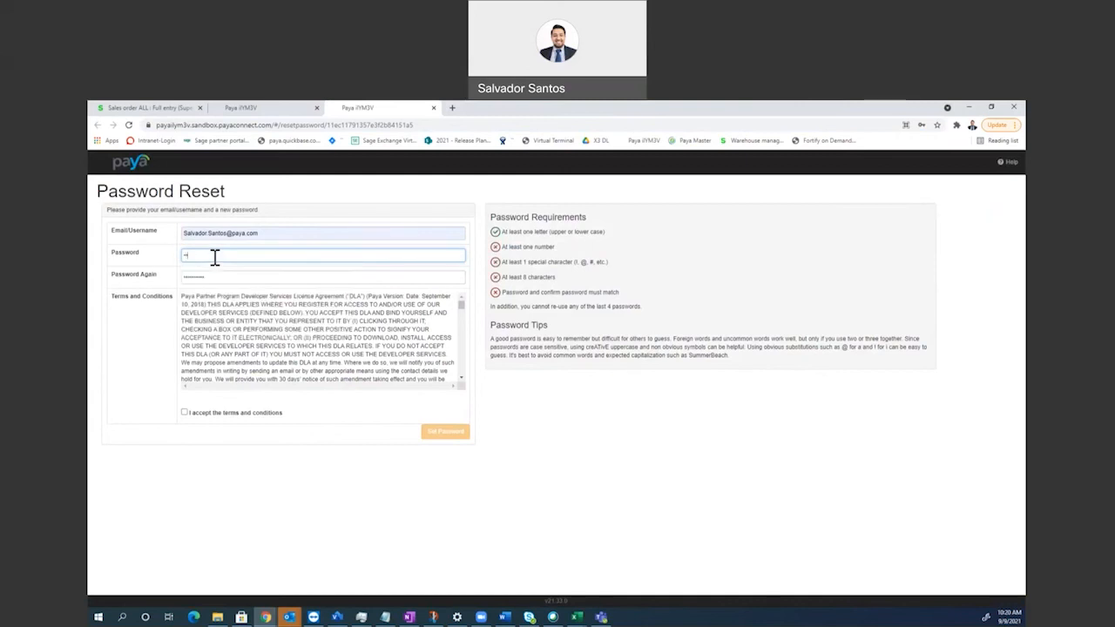
key(Tab)
text(*)
key(BackSpace)
key(BackSpace)
key(BackSpace)
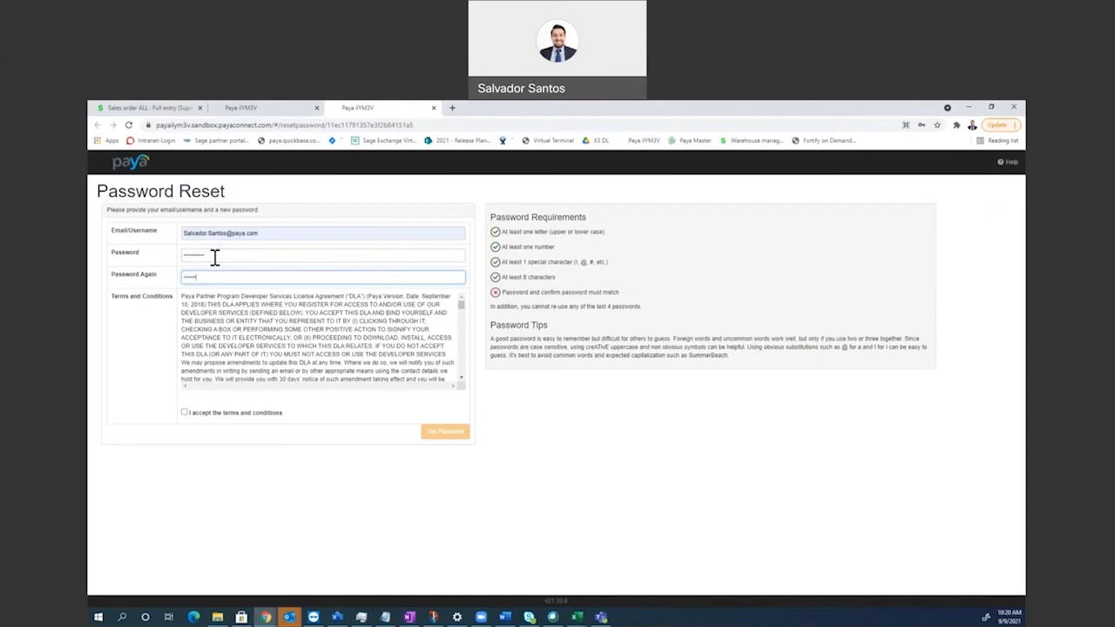
text(***********)
Step: Accept the terms and conditions, submit the new password and log in to the Paya portal
click(266, 415)
click(440, 432)
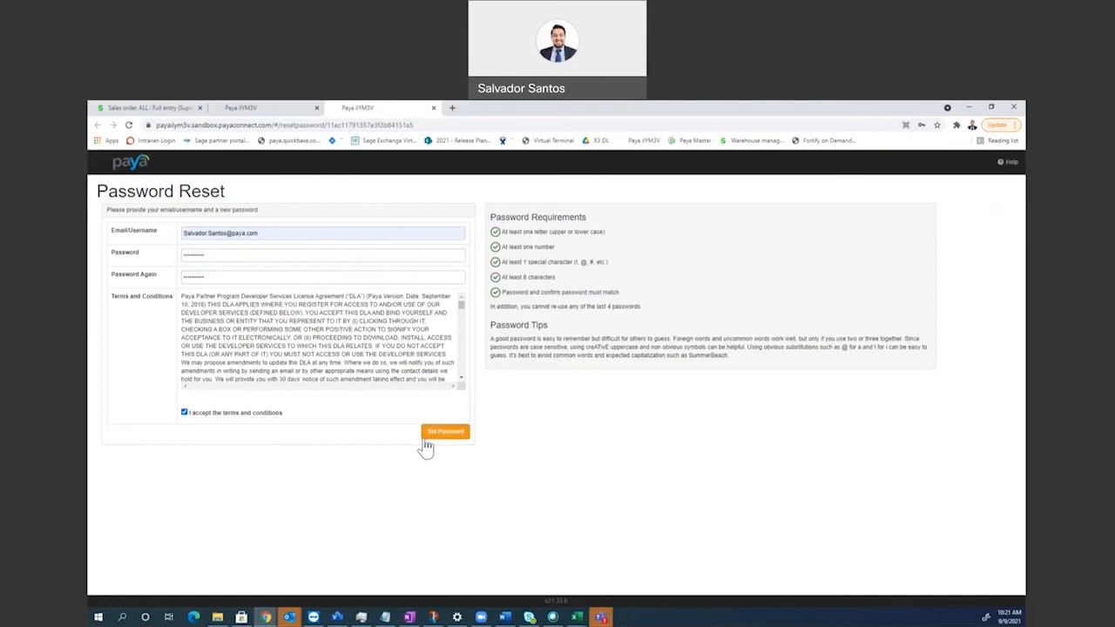
click(557, 245)
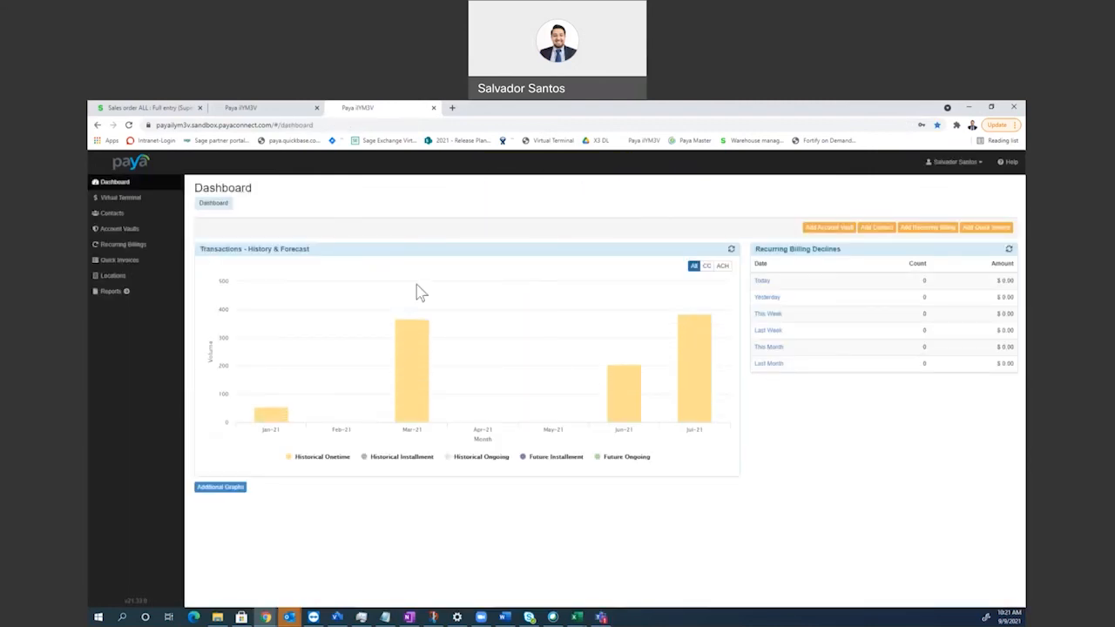
Step: Open the Paya iIYM3V location from the account vaults list and examine its general information, including the parent location
click(151, 234)
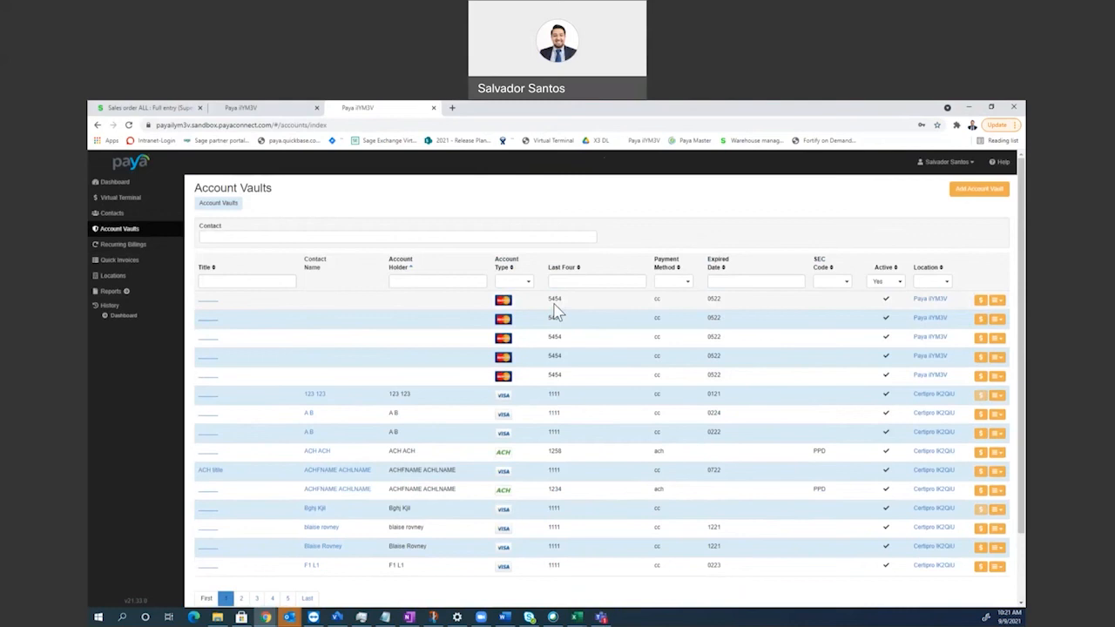
click(930, 301)
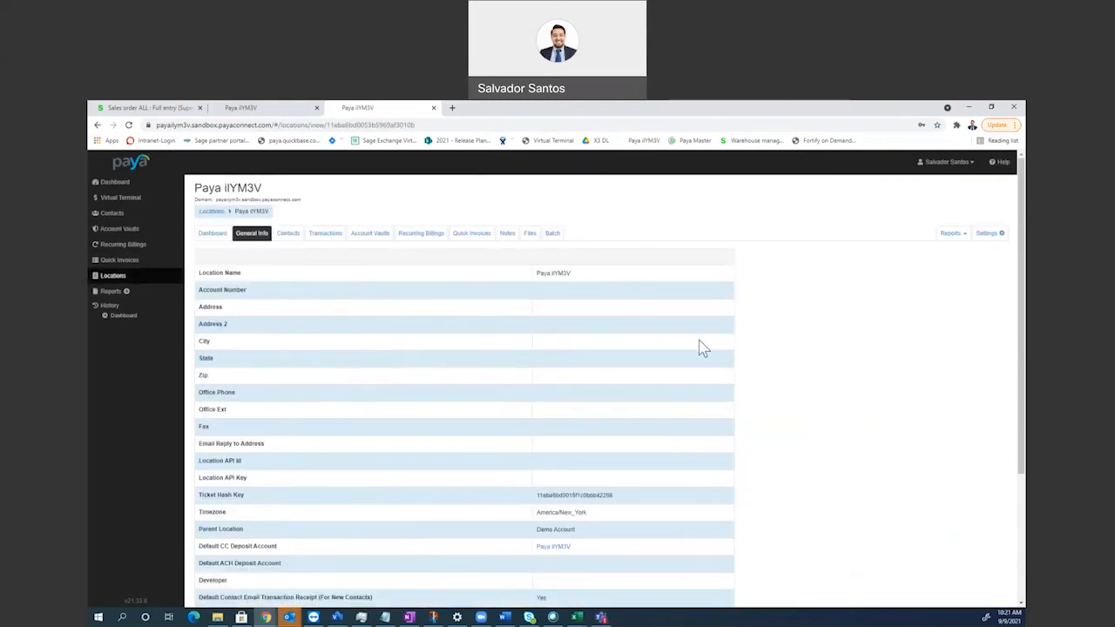
scroll(700, 346, down, 2)
drag(590, 436, 537, 432)
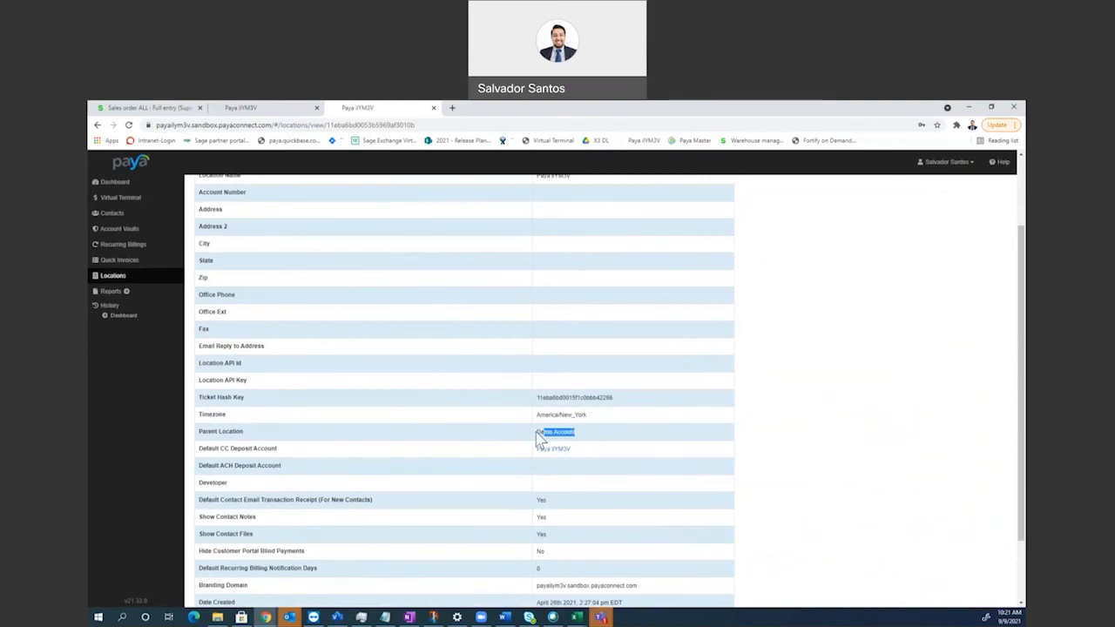
scroll(549, 438, down, 2)
scroll(550, 505, up, 4)
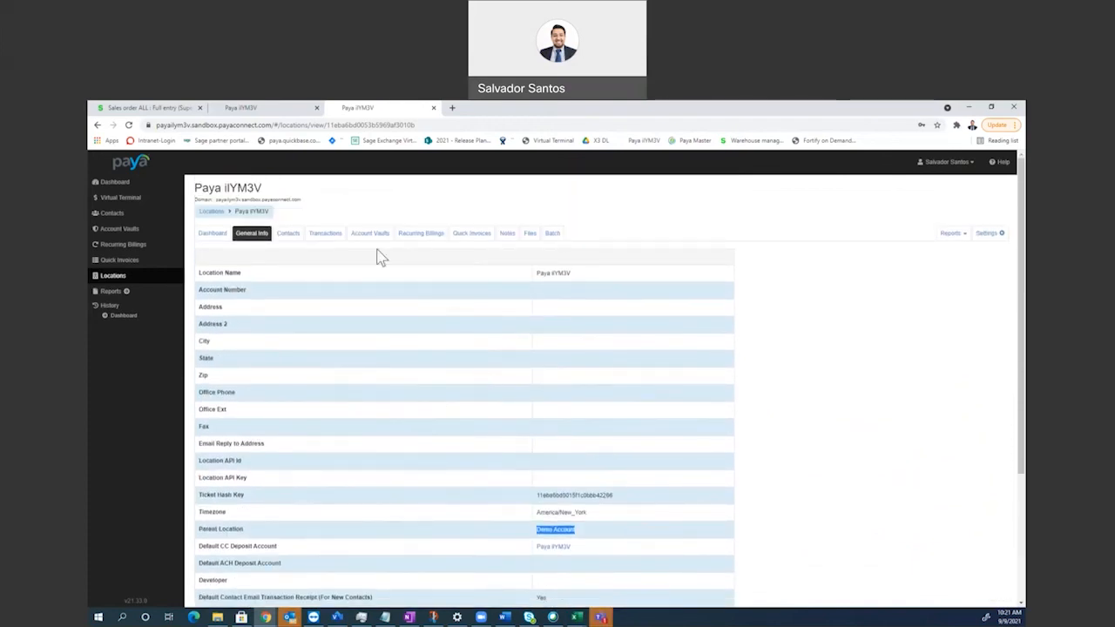
Step: View the Paya iIYM3V location's dashboard and open the list of quick invoices
click(213, 235)
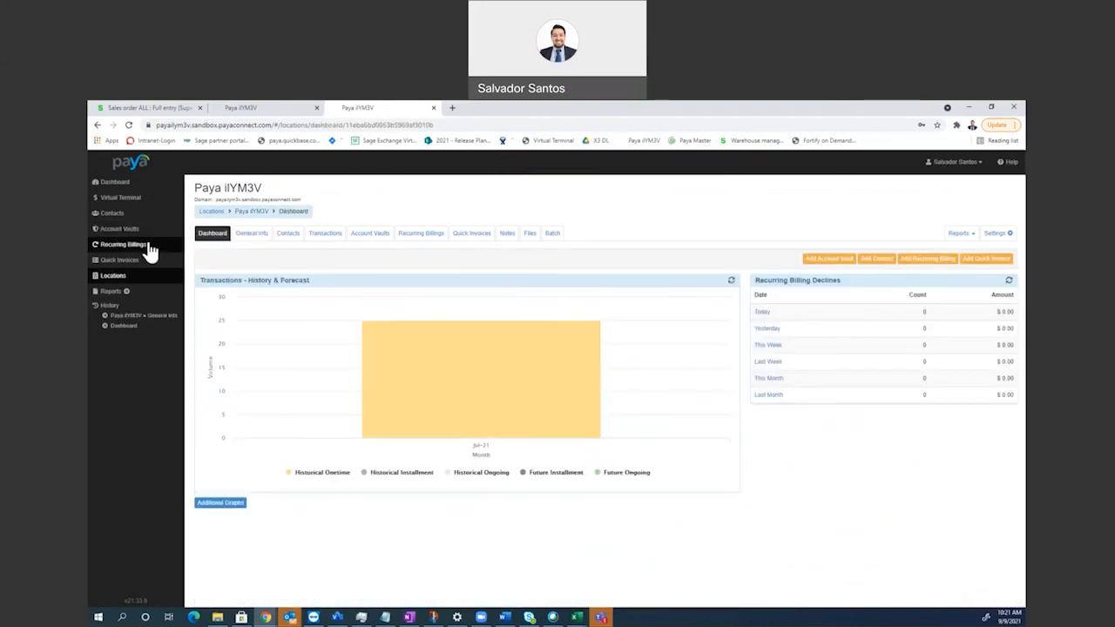
click(129, 200)
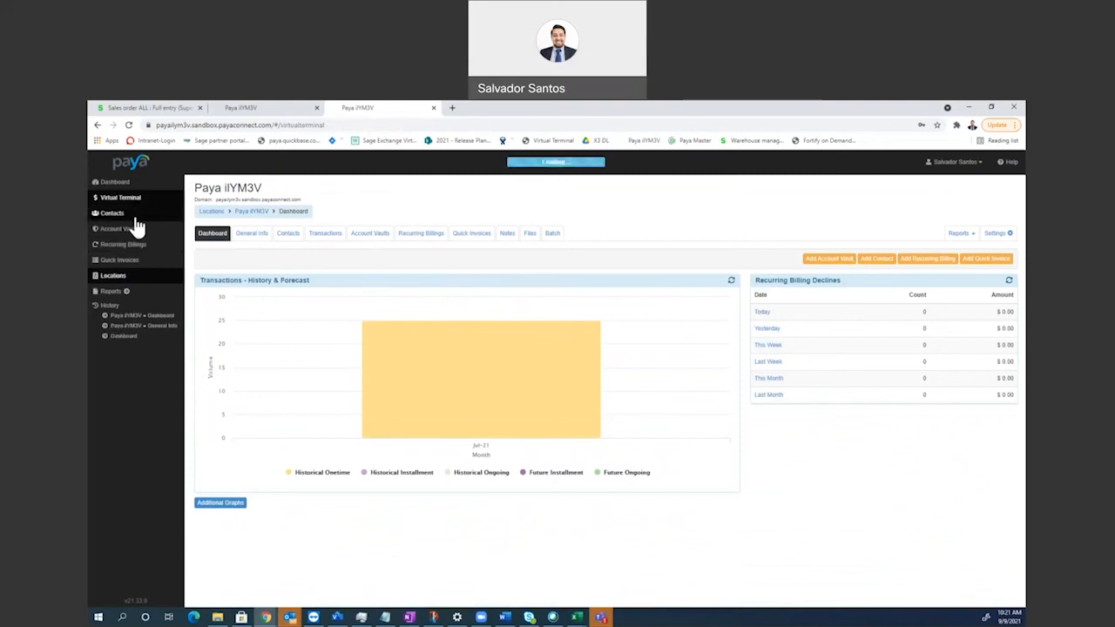
click(140, 262)
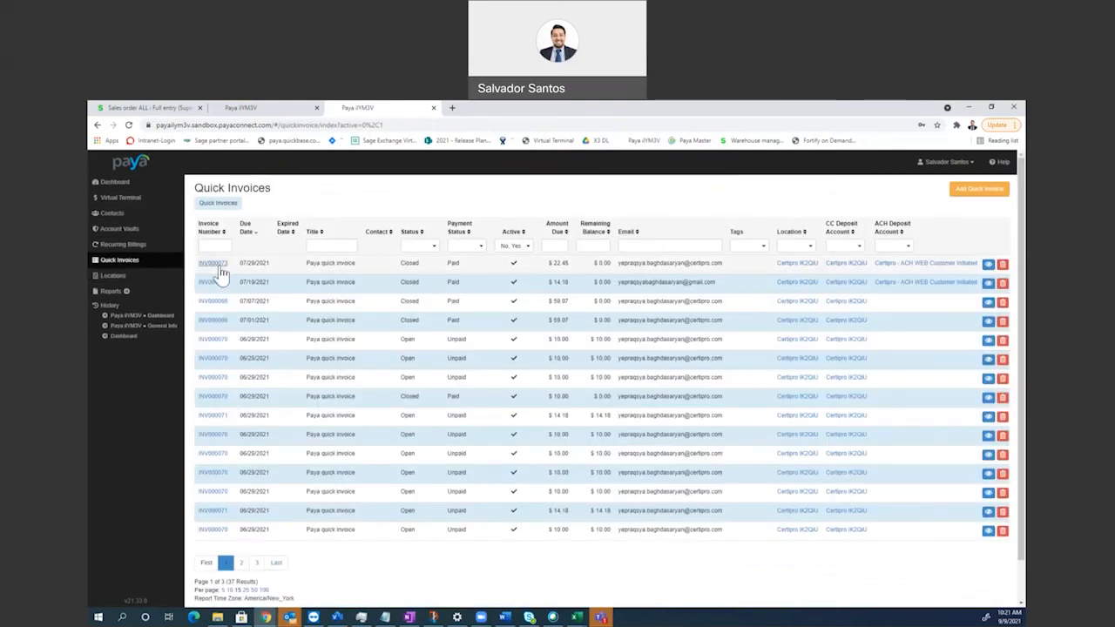
Step: Look through the recurring billings and quick invoices, and open the Certipro IK2QiU location from the locations list
click(126, 277)
click(128, 245)
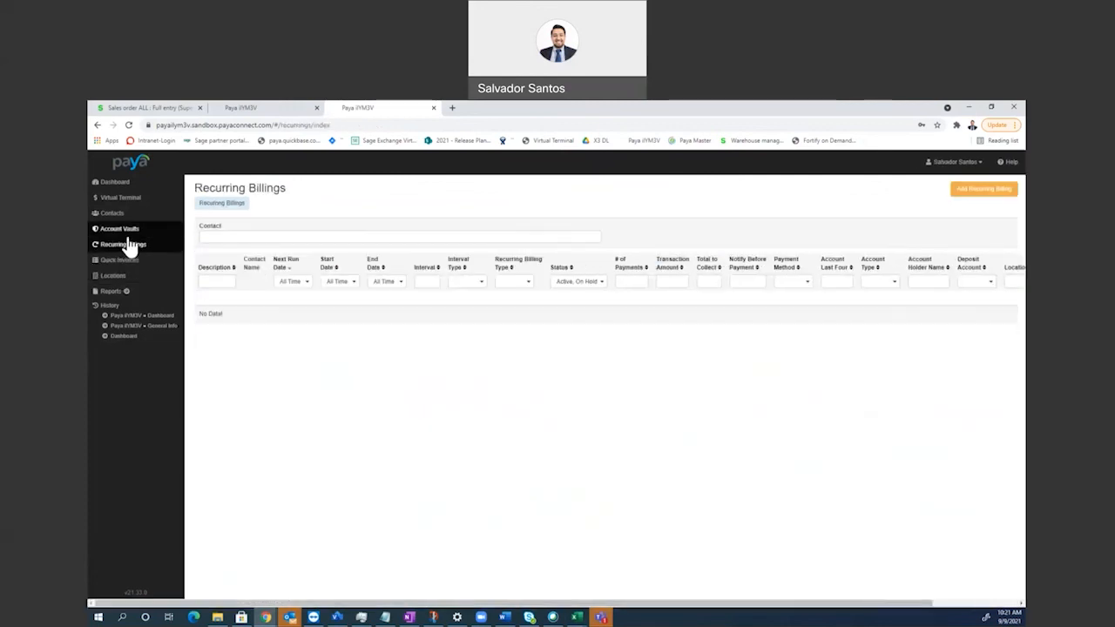
click(127, 262)
click(125, 276)
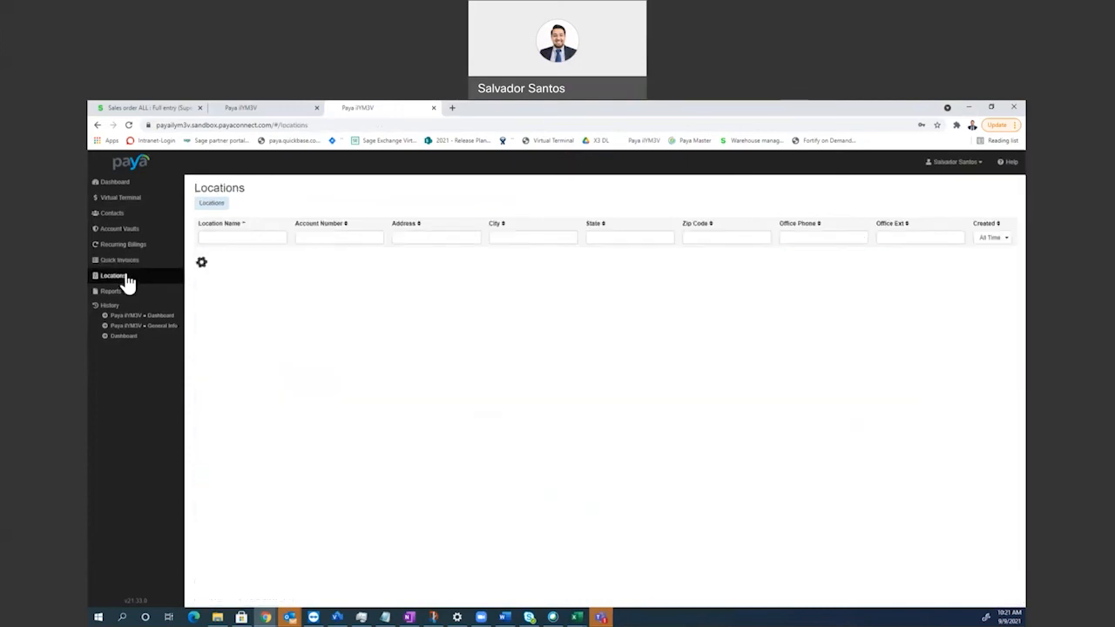
click(222, 261)
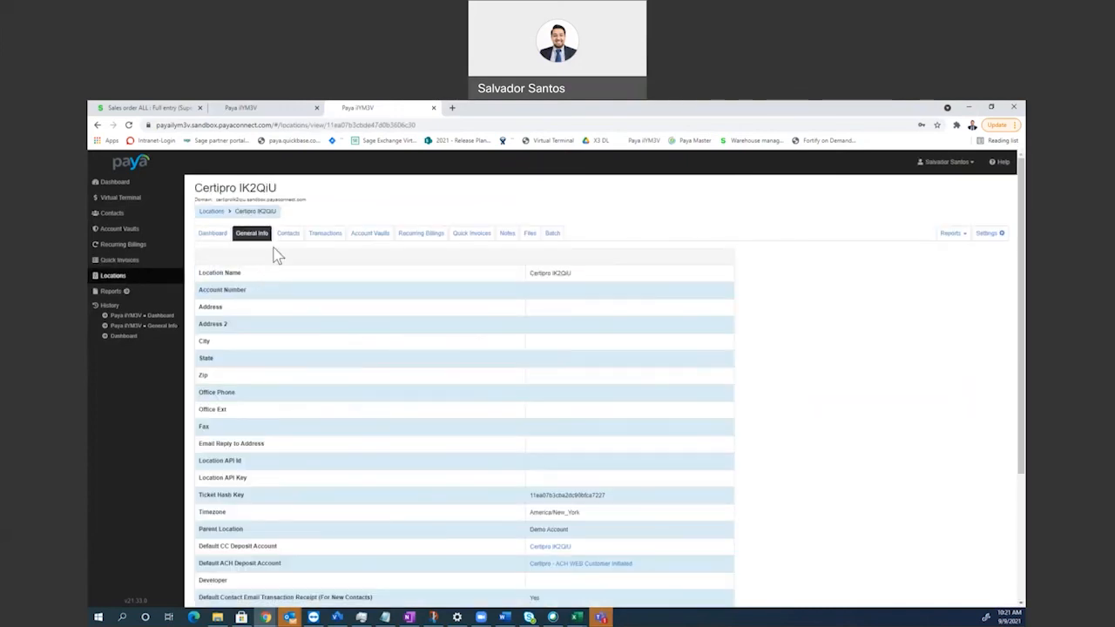
Step: Examine the Certipro IK2QiU location's account vaults, dashboard and general information
click(359, 247)
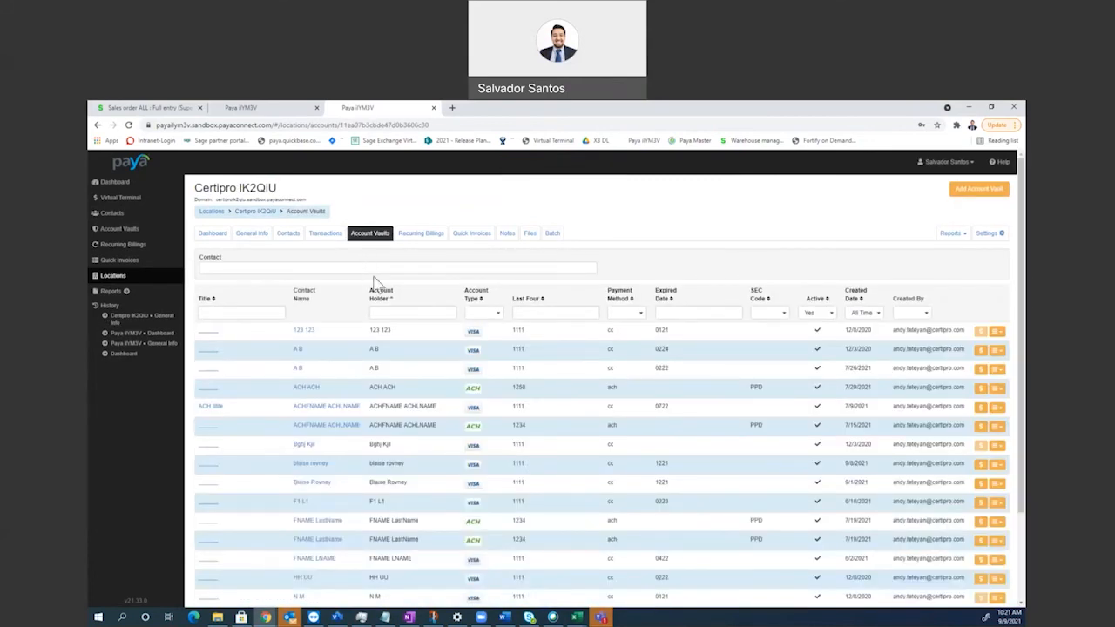
scroll(430, 320, down, 3)
scroll(429, 319, up, 3)
click(218, 237)
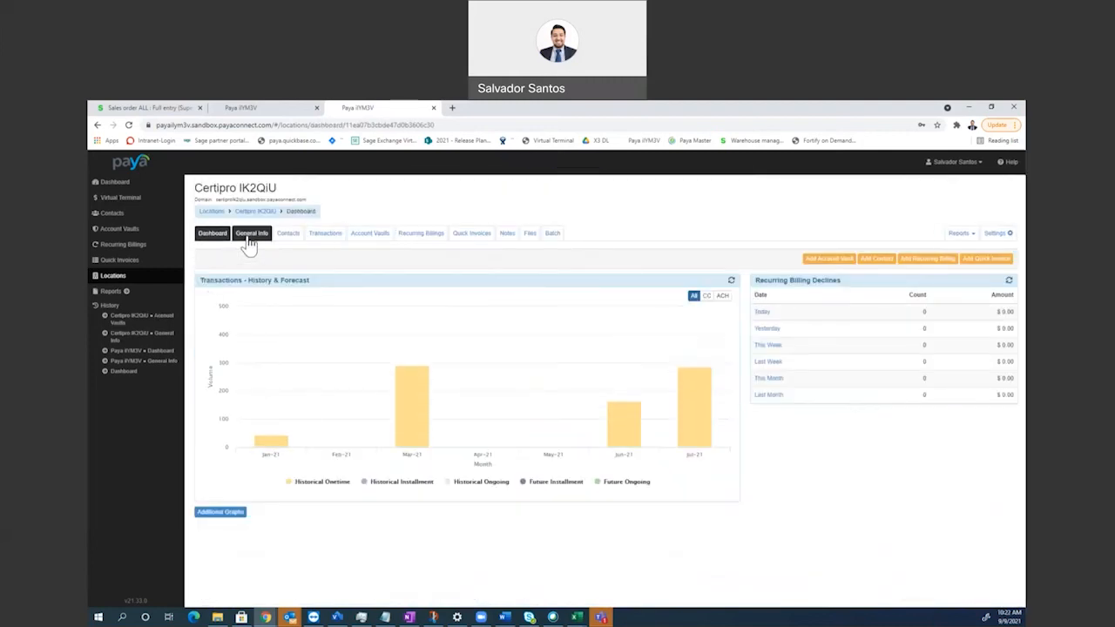
click(249, 243)
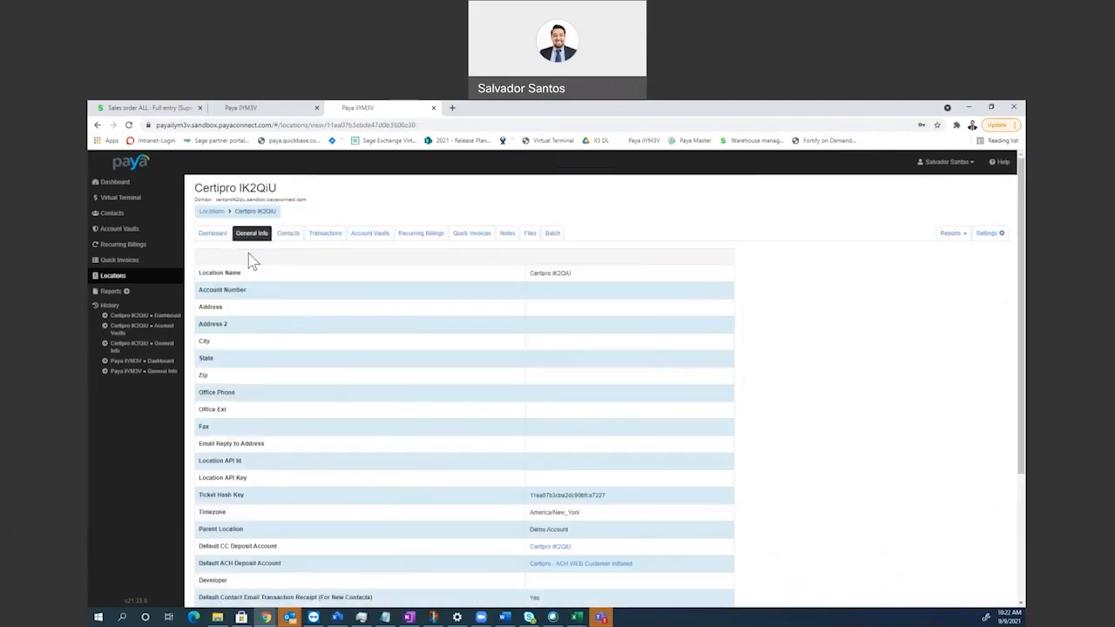
Step: Open the Transactions report and check the authorized and transaction amounts of today's credit card sale
click(126, 294)
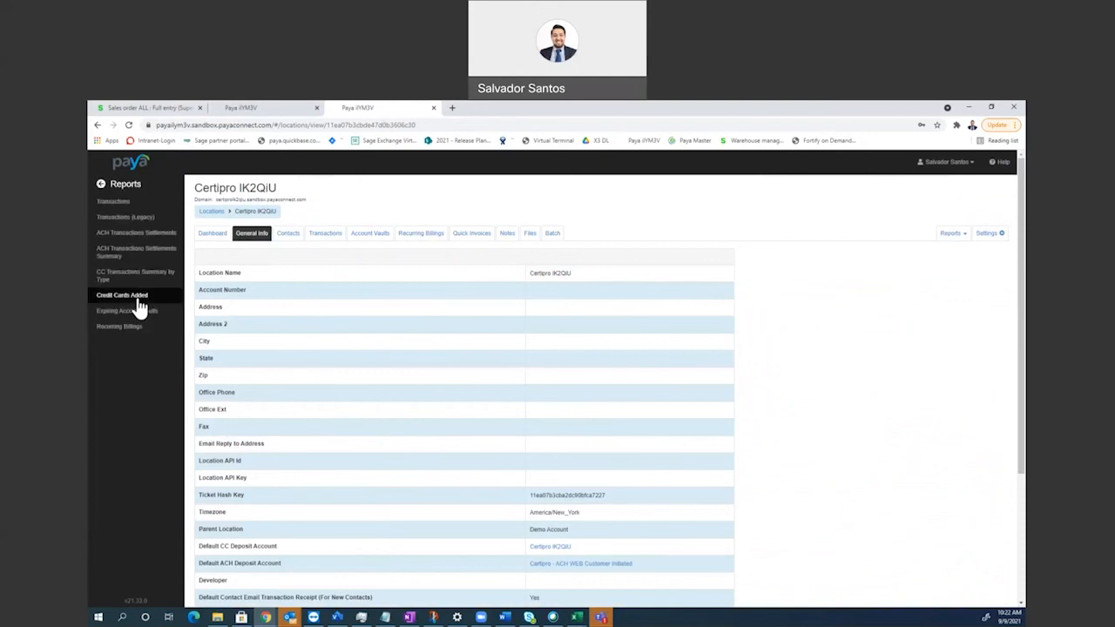
click(122, 215)
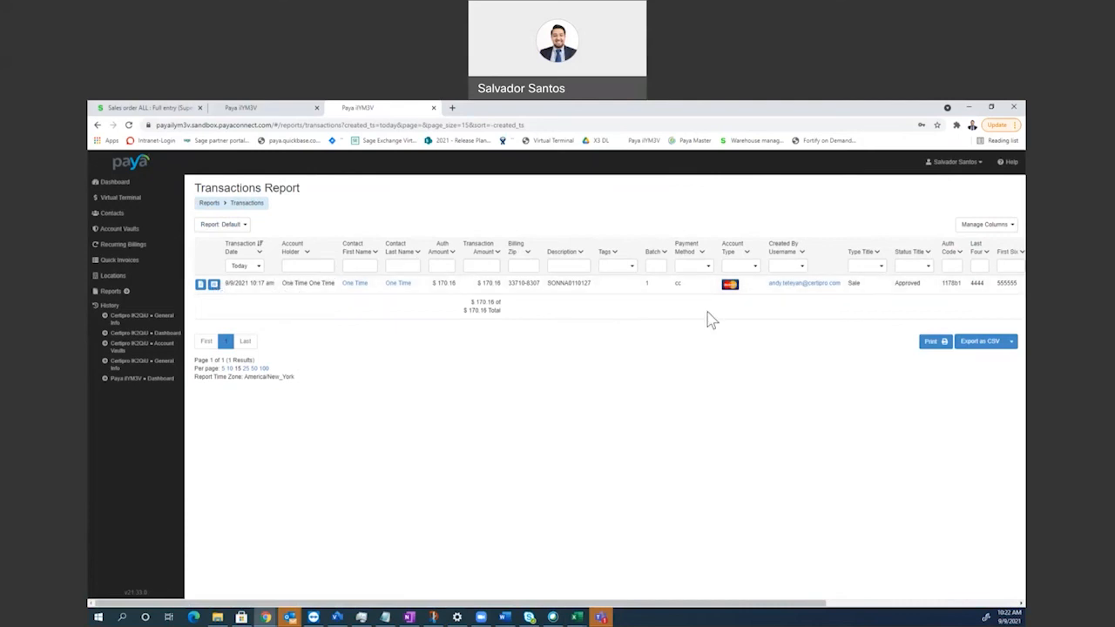
drag(432, 284, 462, 292)
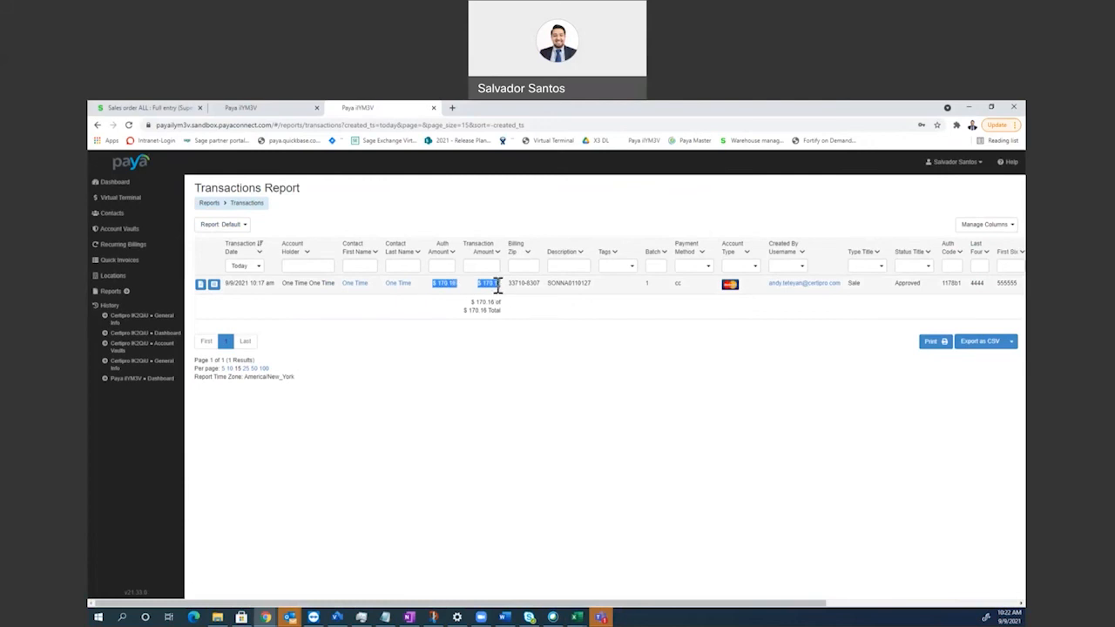
Step: View the receipt summary of today's credit card sale, from transaction amount to transaction history, and close it
click(200, 284)
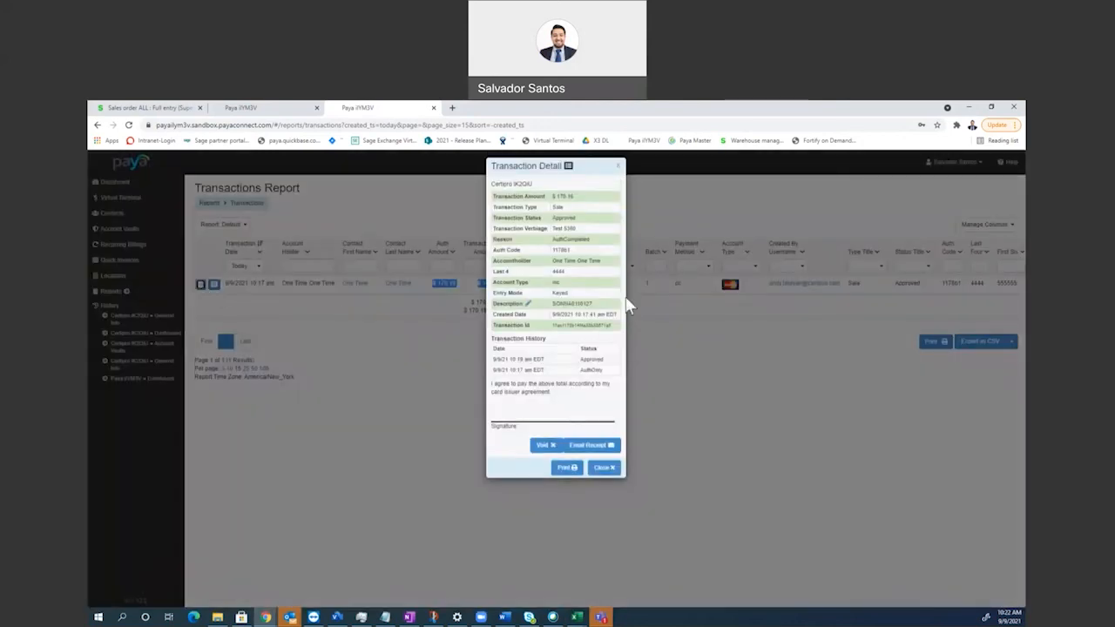
drag(499, 184, 595, 334)
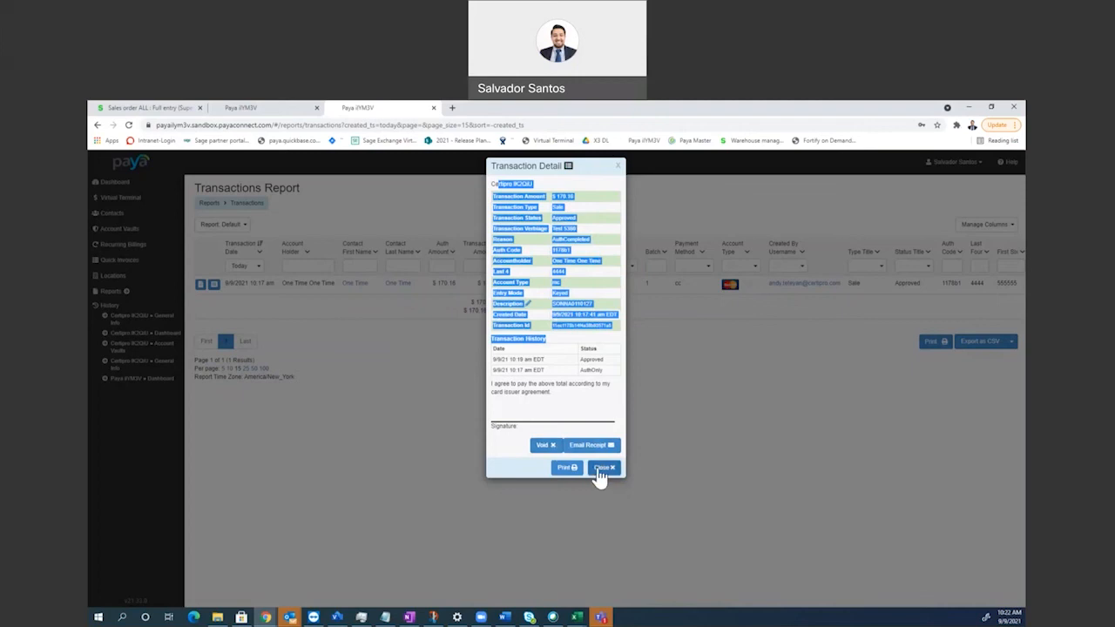
click(601, 468)
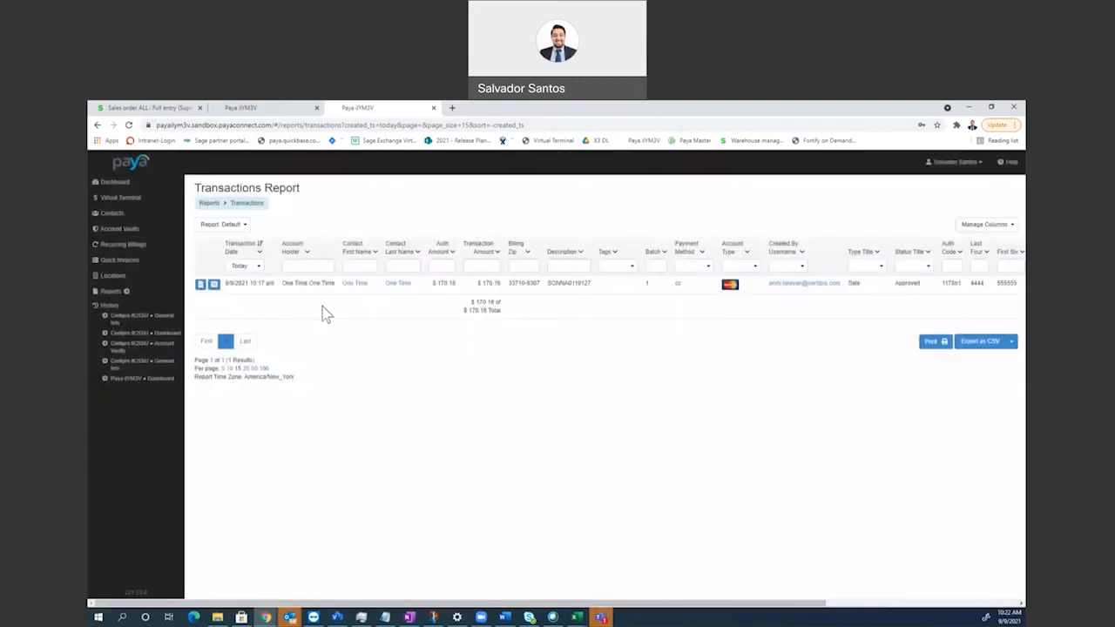
Step: Open the full transaction record of today's sale and examine its details, available actions and status history
click(213, 285)
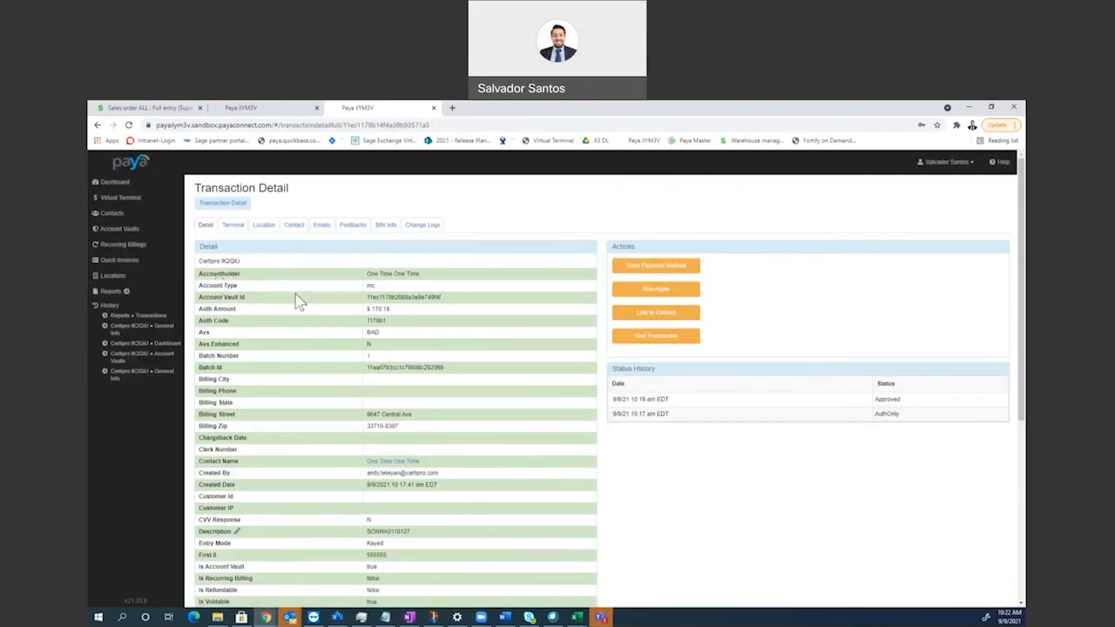
scroll(357, 288, down, 5)
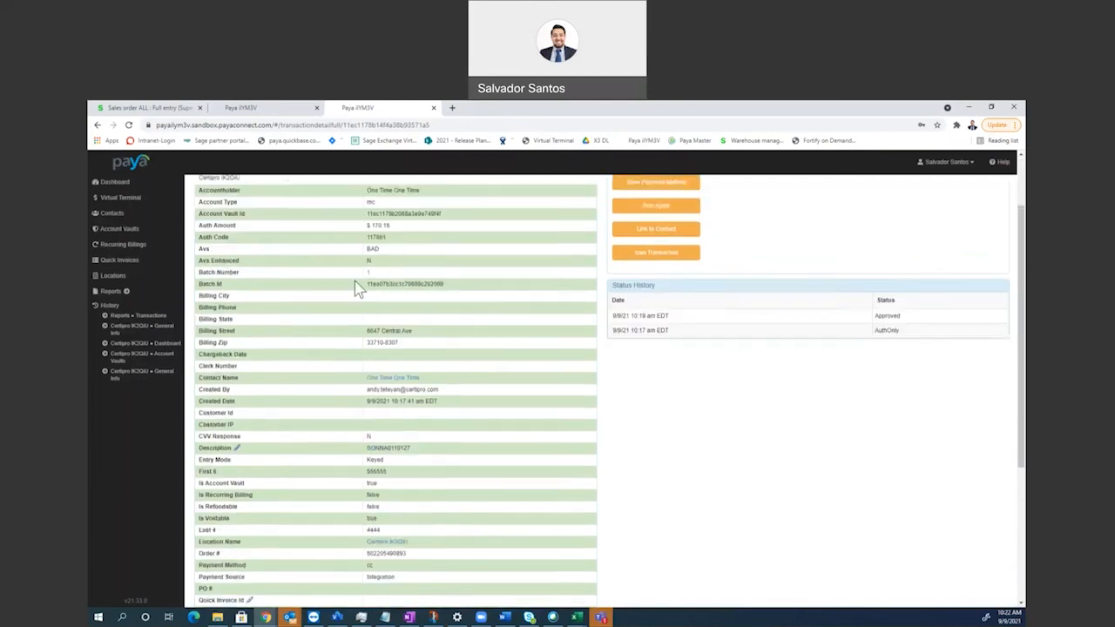
scroll(361, 297, up, 4)
scroll(364, 309, up, 2)
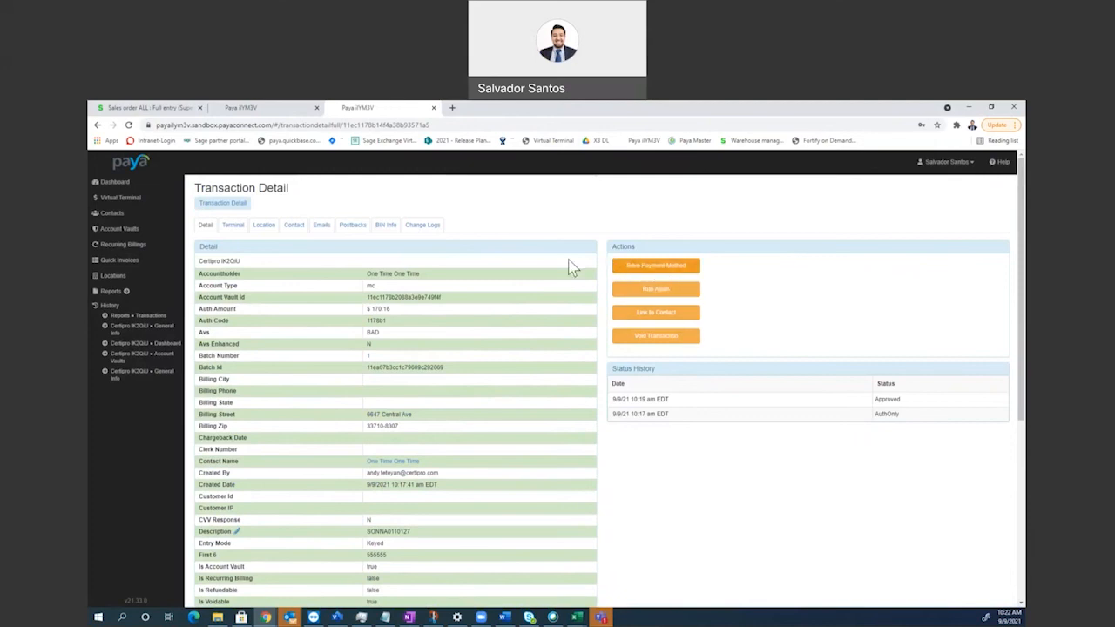
scroll(372, 272, down, 5)
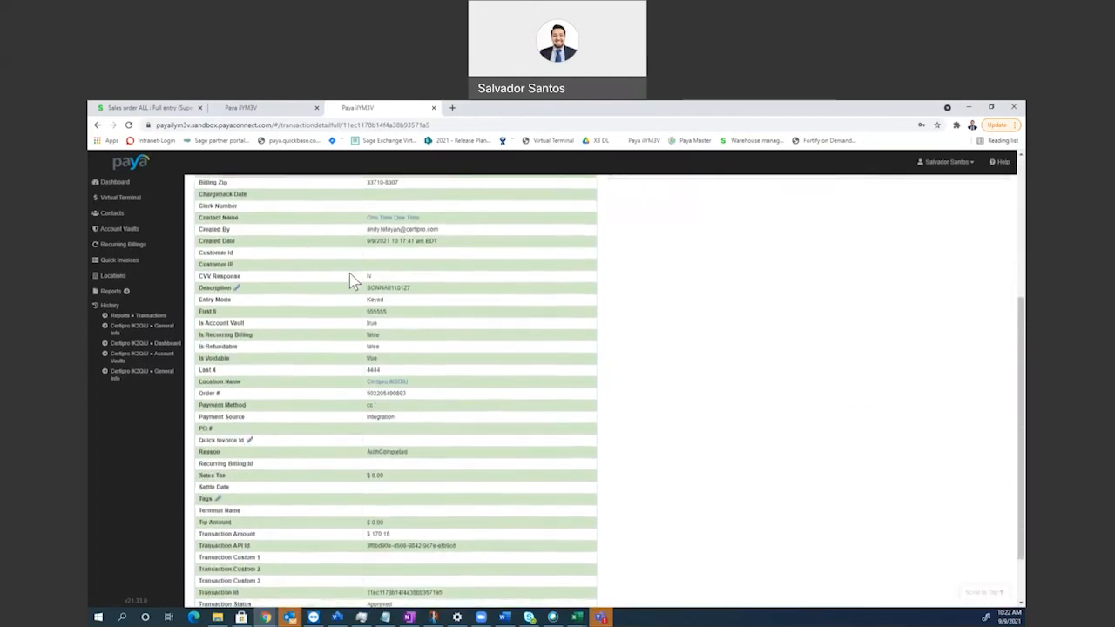
scroll(372, 272, up, 5)
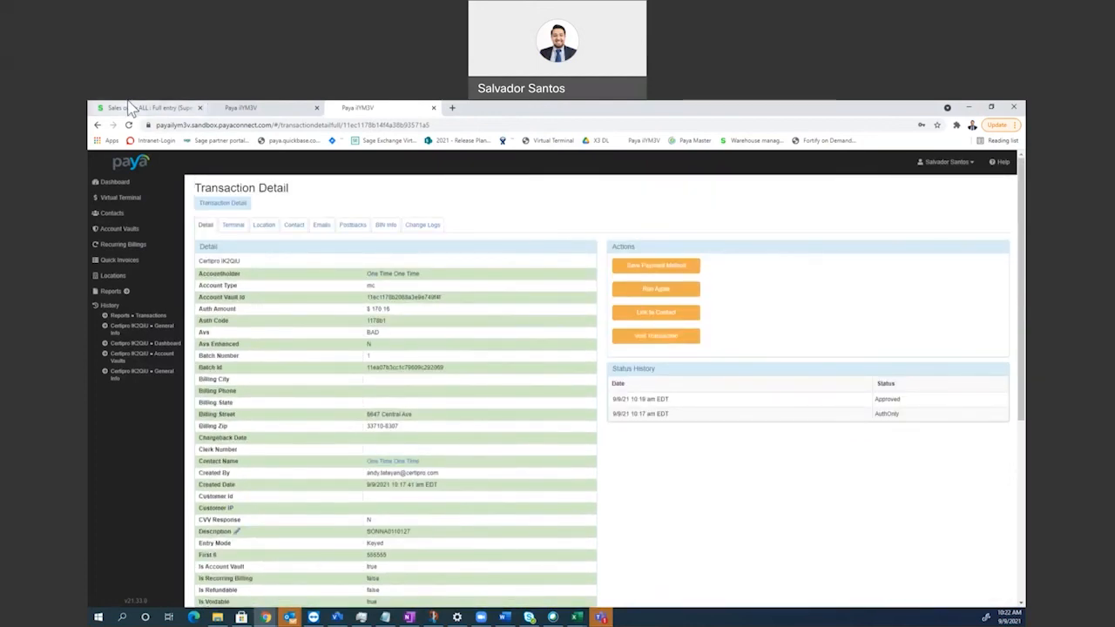
Step: Switch to Sage X3 to view the posted sales invoice, and return to the Paya portal
click(231, 108)
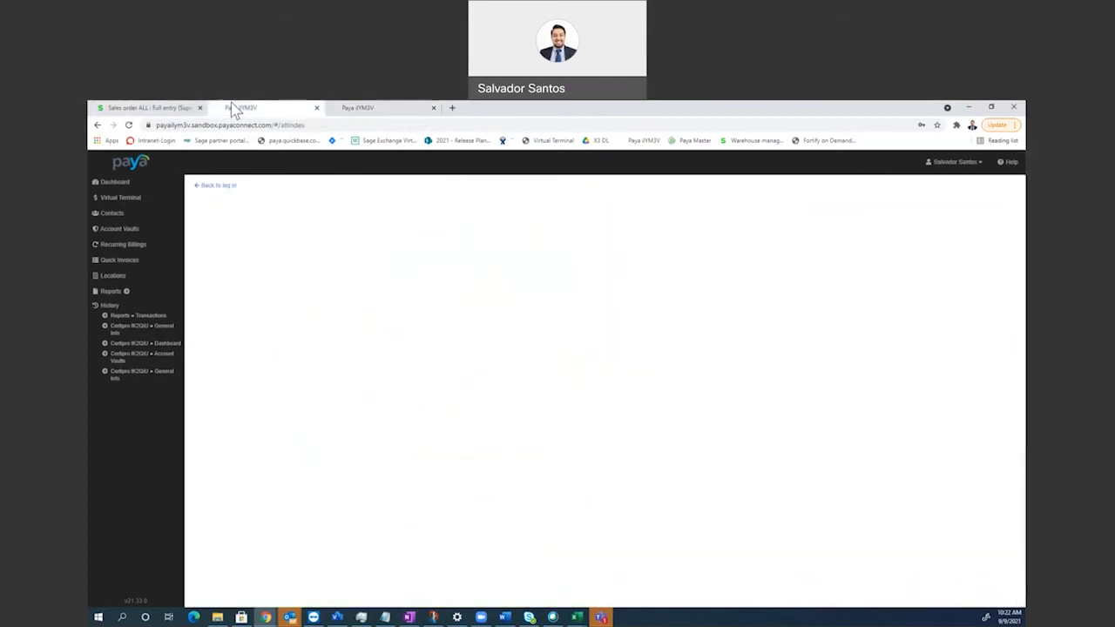
click(159, 108)
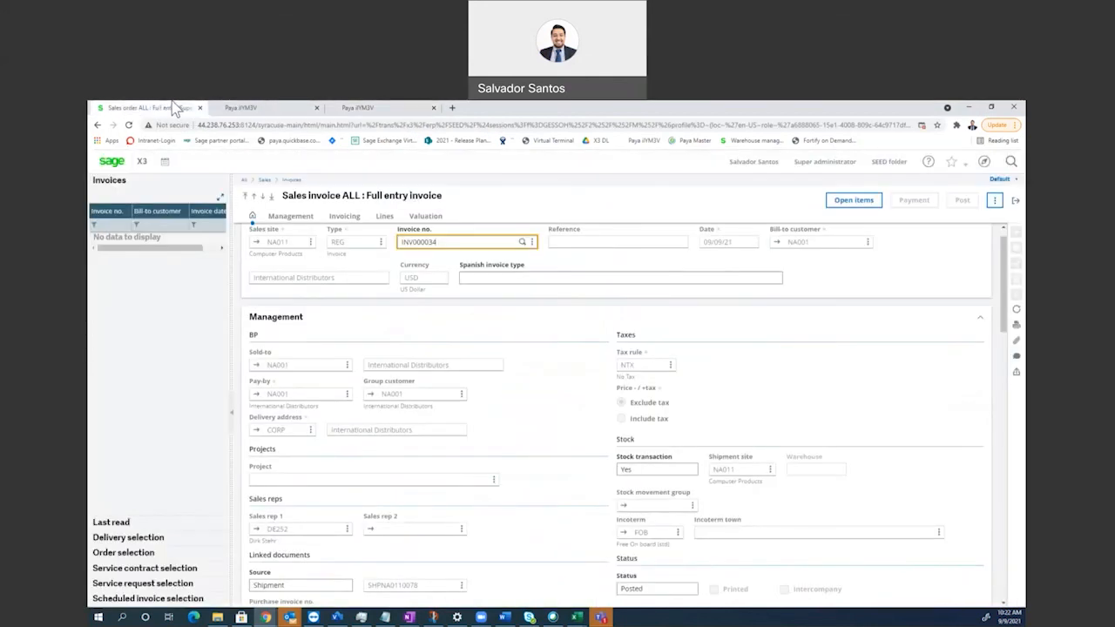
click(251, 108)
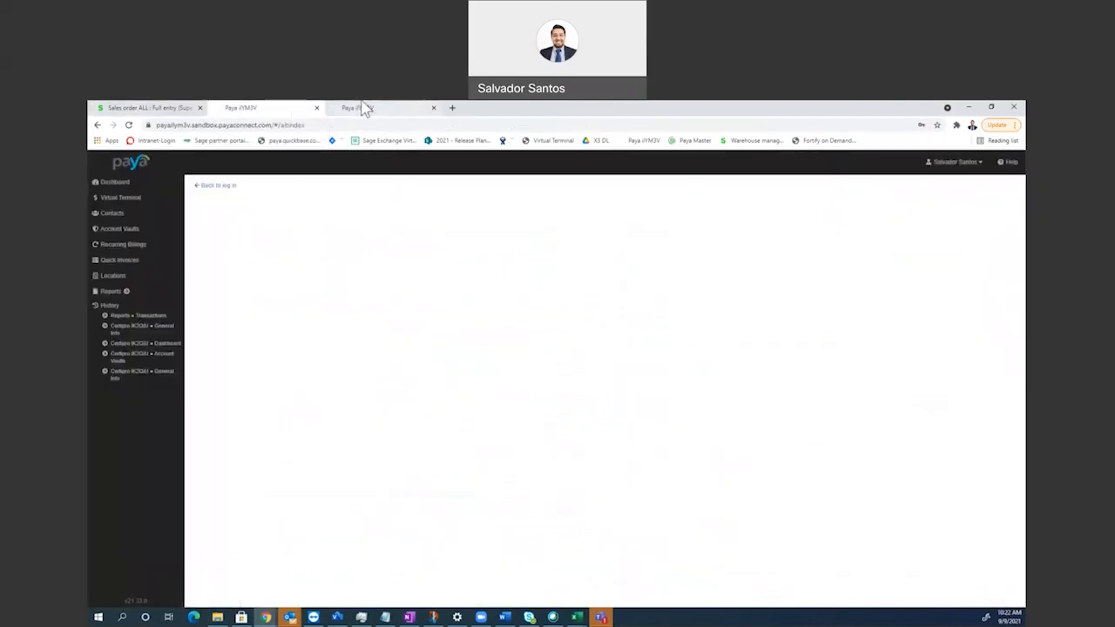